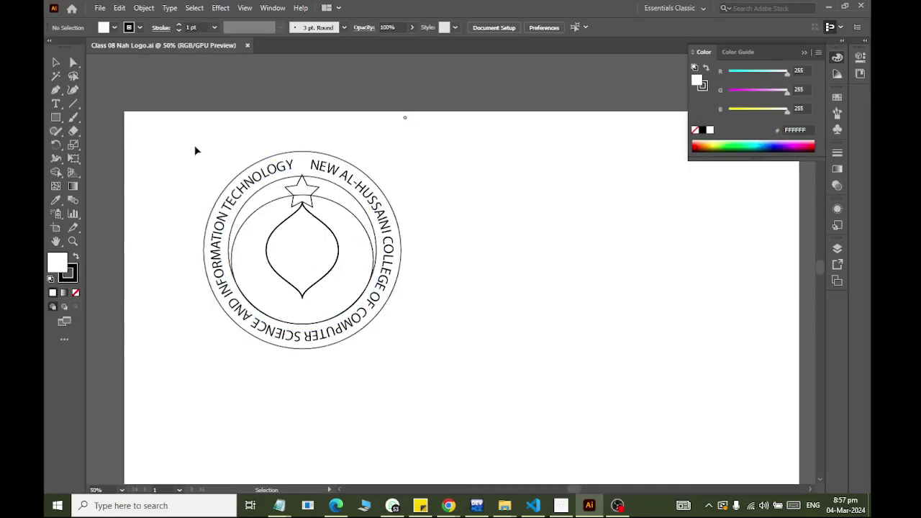
Select all parts of the existing logo, scroll right, and deselect it
{"action": "mouse_move", "coordinate": [160, 117]}
{"action": "left_mouse_down"}
{"action": "mouse_move", "coordinate": [216, 204]}
{"action": "mouse_move", "coordinate": [489, 434]}
{"action": "left_mouse_up"}
{"action": "key", "text": "a"}
{"action": "scroll", "coordinate": [349, 312], "scroll_direction": "right", "scroll_amount": 2}
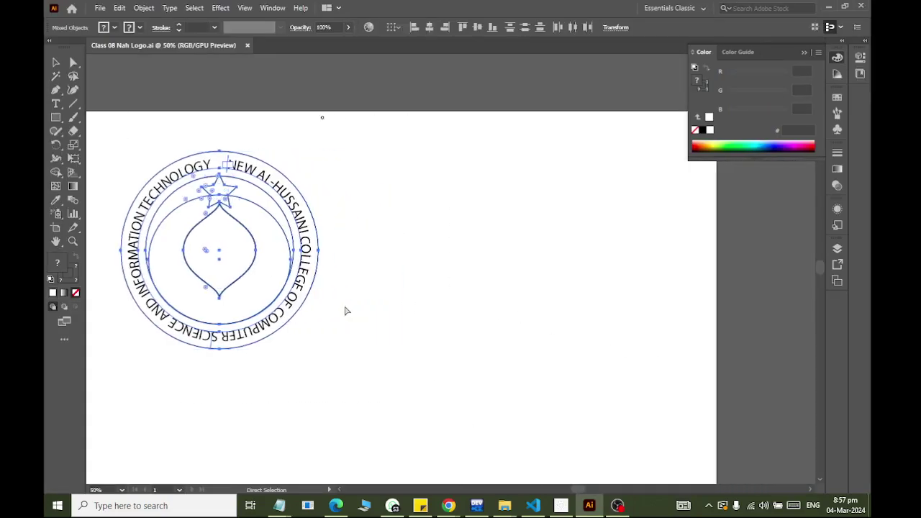
{"action": "key", "text": "v"}
{"action": "left_click", "coordinate": [382, 294]}
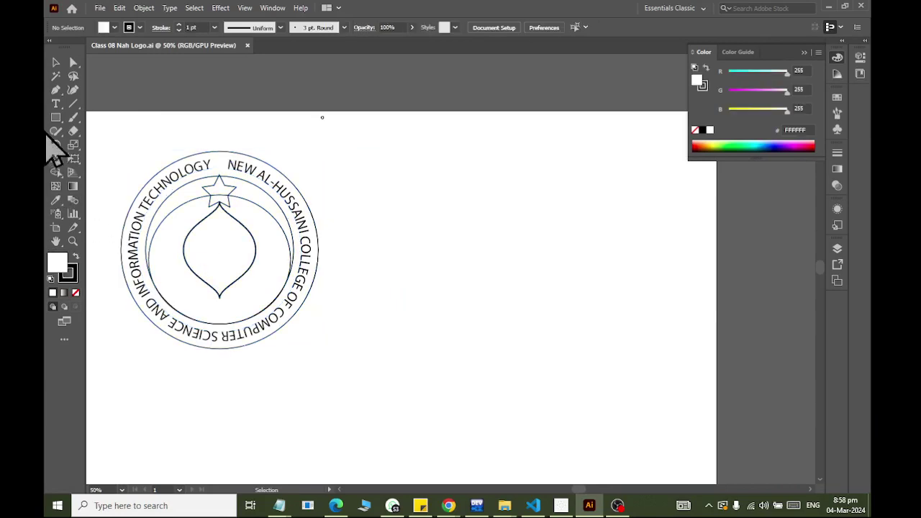
Draw a 300 × 300 px circle to the right of the logo and deselect it
{"action": "left_click", "coordinate": [57, 117]}
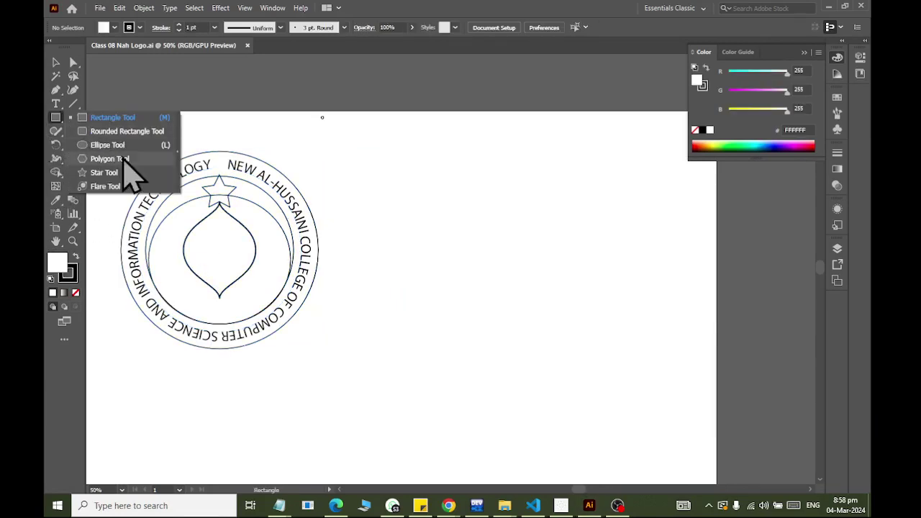
{"action": "left_click", "coordinate": [108, 145]}
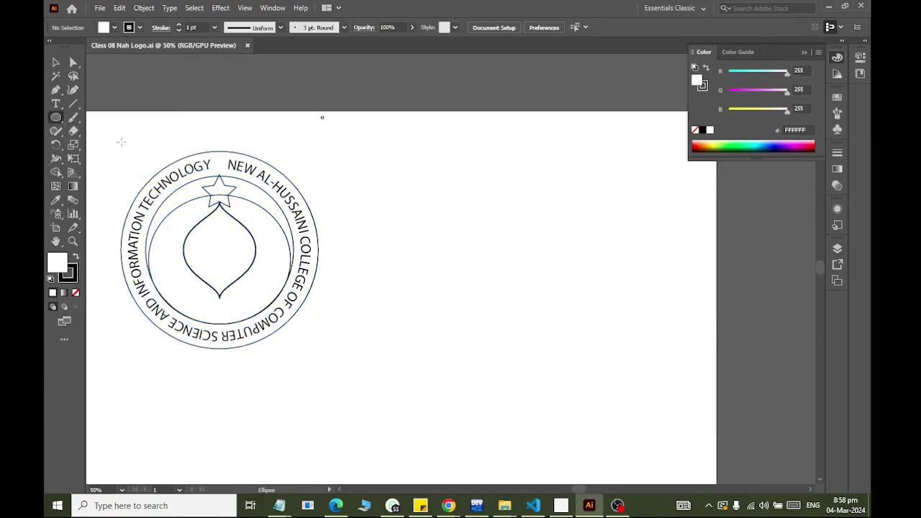
{"action": "left_click", "coordinate": [534, 247]}
{"action": "type", "text": "3"}
{"action": "key", "text": "Tab"}
{"action": "type", "text": "30"}
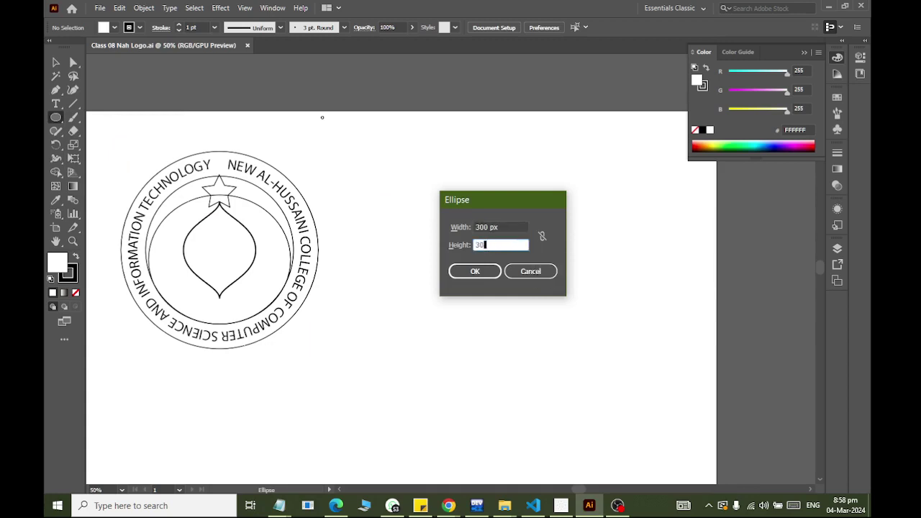
{"action": "key", "text": "Return"}
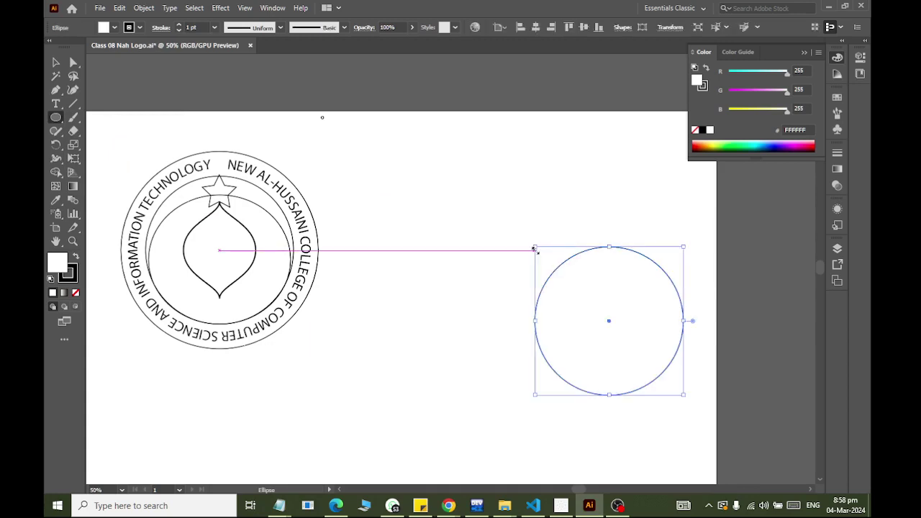
{"action": "left_click", "coordinate": [55, 63]}
{"action": "left_click", "coordinate": [512, 223]}
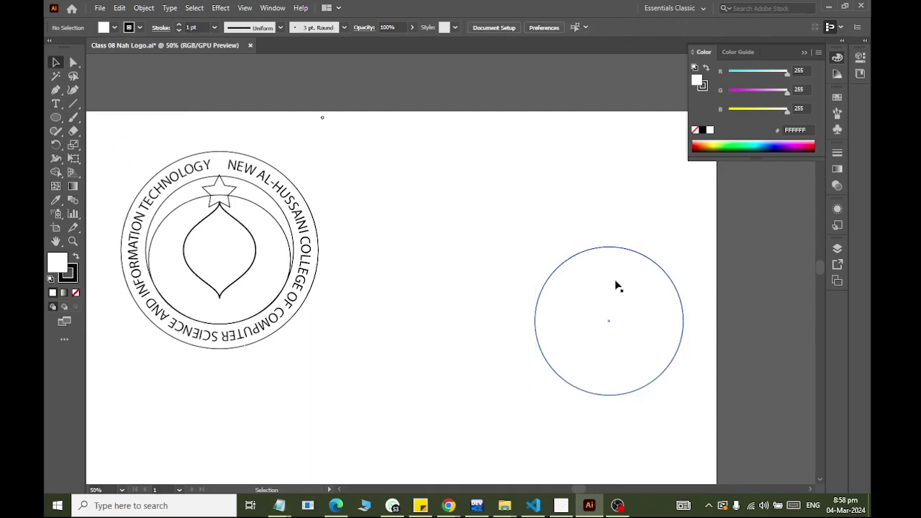
Move the new circle up and left and set its fill to None
{"action": "left_click_drag", "start_coordinate": [603, 254], "coordinate": [480, 192]}
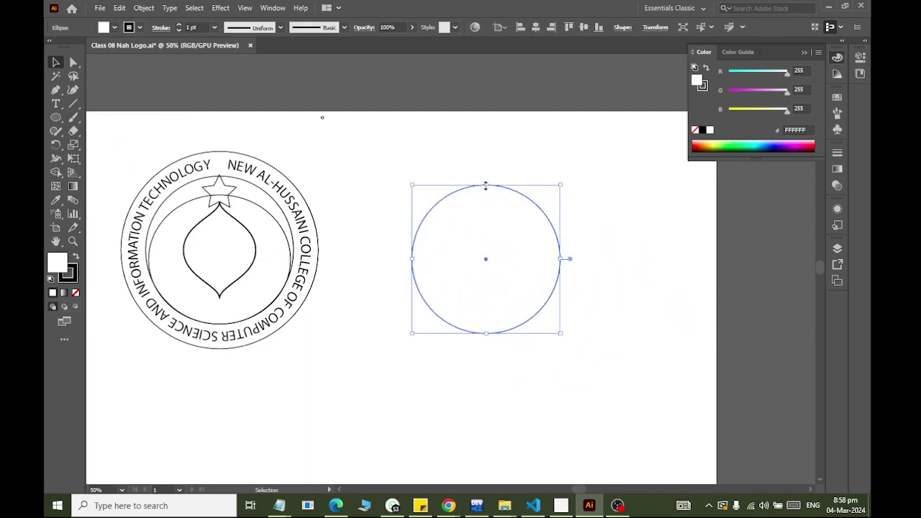
{"action": "left_click", "coordinate": [114, 27]}
{"action": "left_click", "coordinate": [51, 48]}
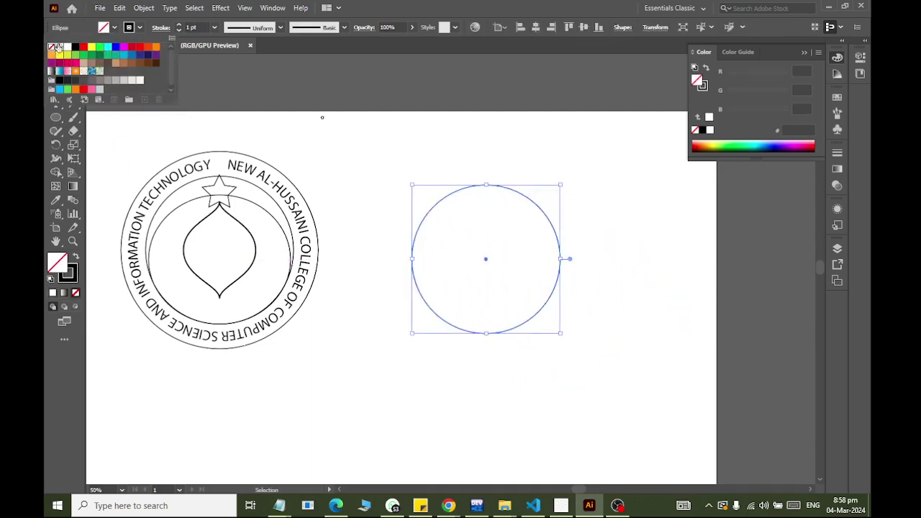
{"action": "left_click", "coordinate": [445, 177]}
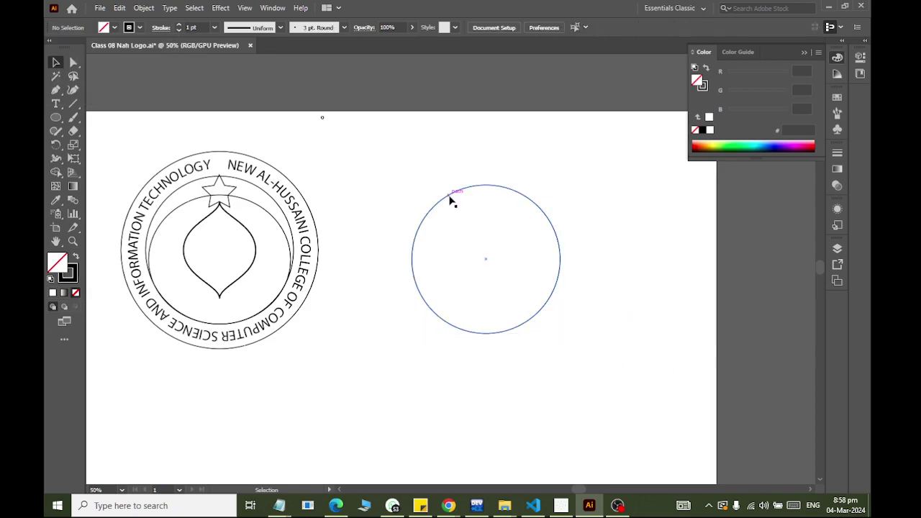
{"action": "left_click", "coordinate": [451, 202]}
Offset the circle's path by 50 px to add a surrounding outer ring
{"action": "left_click", "coordinate": [144, 8]}
{"action": "key", "text": "Escape"}
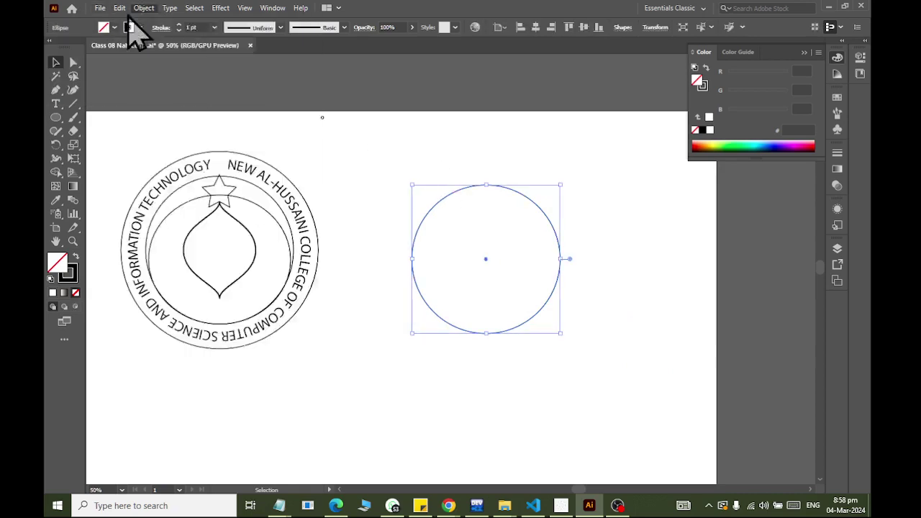
{"action": "left_click", "coordinate": [120, 8]}
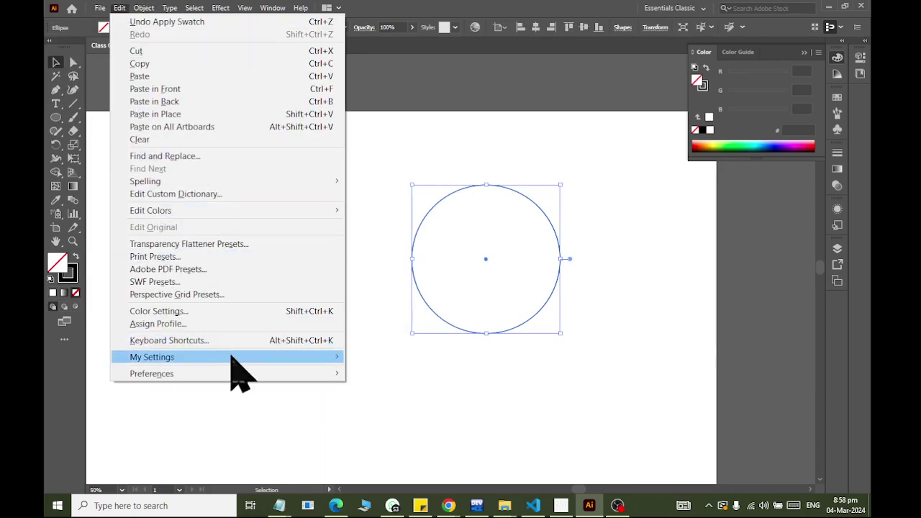
{"action": "left_click", "coordinate": [122, 8]}
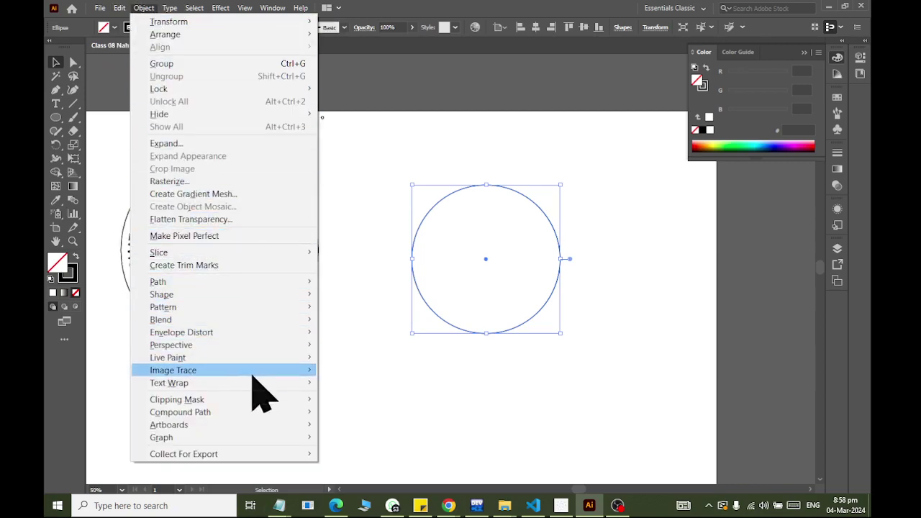
{"action": "mouse_move", "coordinate": [158, 281]}
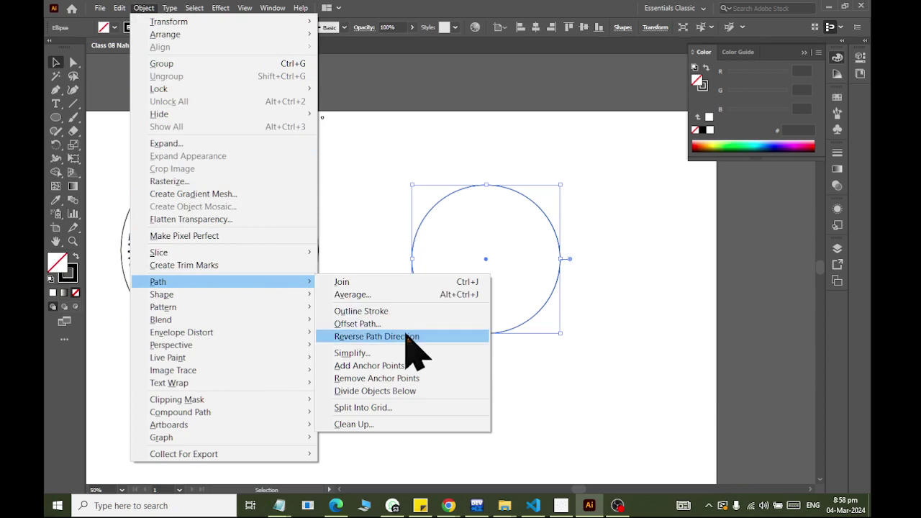
{"action": "left_click", "coordinate": [406, 323]}
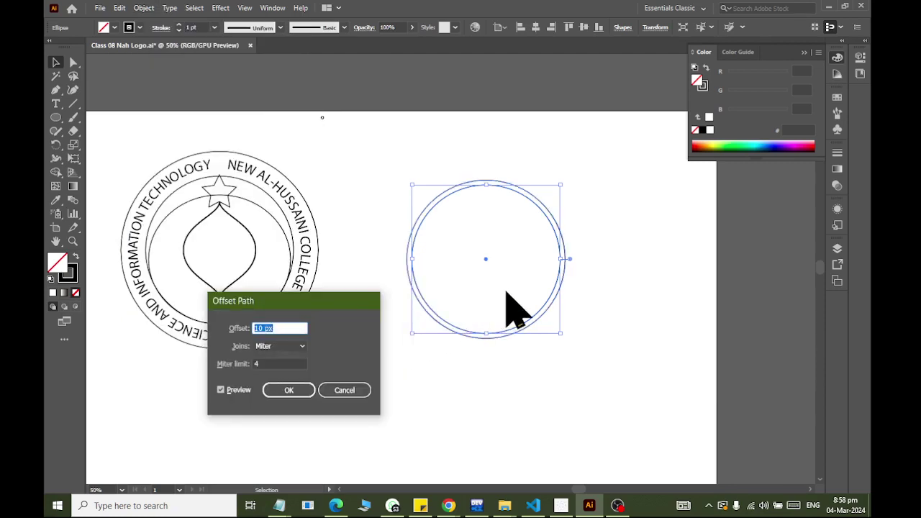
{"action": "type", "text": "50"}
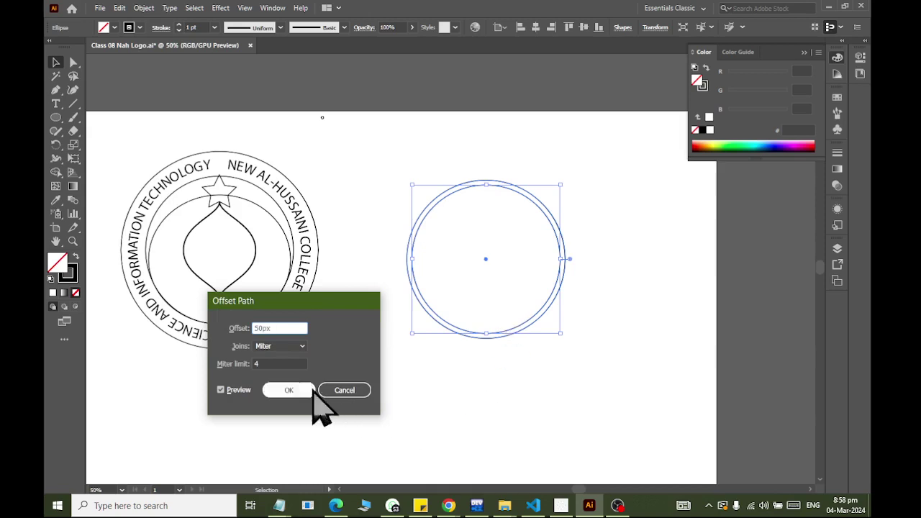
{"action": "left_click", "coordinate": [302, 390]}
{"action": "left_click", "coordinate": [538, 323]}
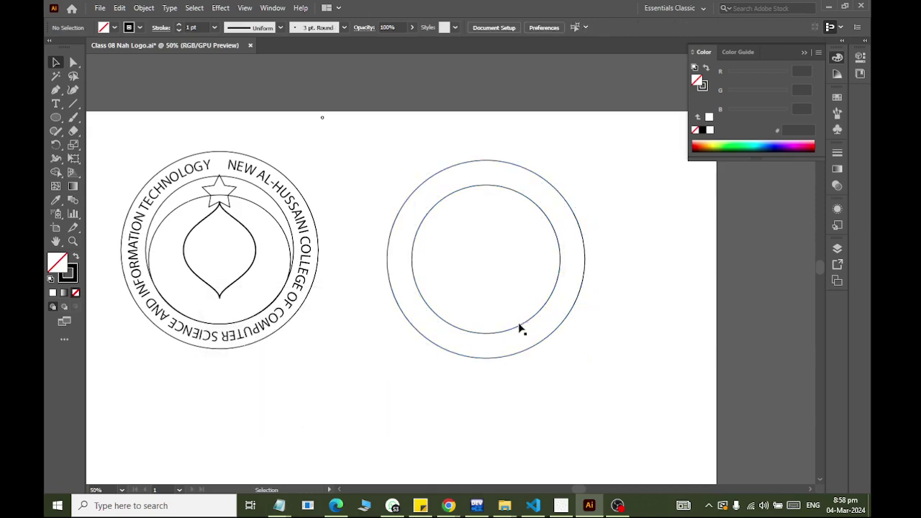
Alt-drag a copy of the inner circle to the lower right and select the copy
{"action": "left_click", "coordinate": [517, 322]}
{"action": "left_click", "coordinate": [629, 362]}
{"action": "left_click_drag", "start_coordinate": [508, 333], "coordinate": [643, 471]}
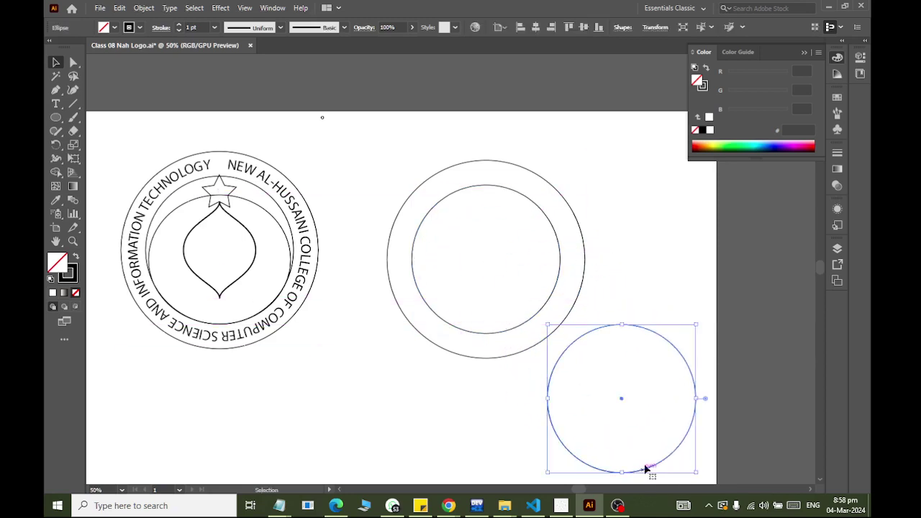
{"action": "scroll", "coordinate": [627, 404], "scroll_direction": "right", "scroll_amount": 1}
{"action": "key", "text": "v"}
{"action": "scroll", "coordinate": [627, 403], "scroll_direction": "right", "scroll_amount": 1}
{"action": "scroll", "coordinate": [611, 374], "scroll_direction": "down", "scroll_amount": 3}
{"action": "scroll", "coordinate": [608, 351], "scroll_direction": "up", "scroll_amount": 1}
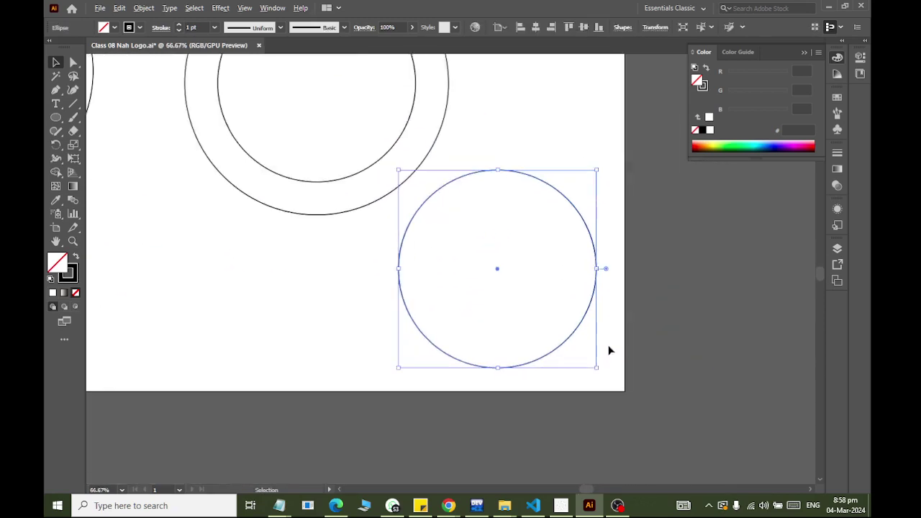
{"action": "left_click", "coordinate": [147, 174]}
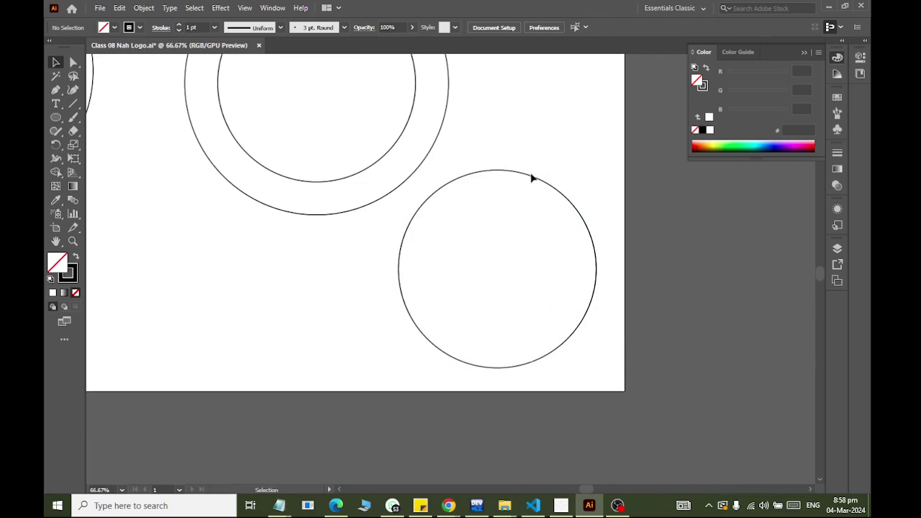
{"action": "left_click", "coordinate": [531, 178]}
{"action": "left_click", "coordinate": [56, 104]}
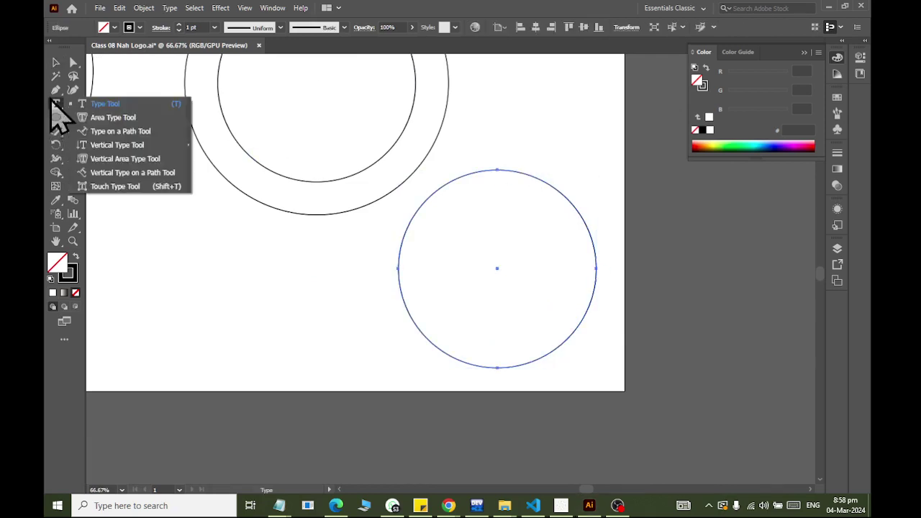
Type 'New AL-Hussaini College of Computer Science and Information Technology' along the copied circle
{"action": "left_click", "coordinate": [129, 133]}
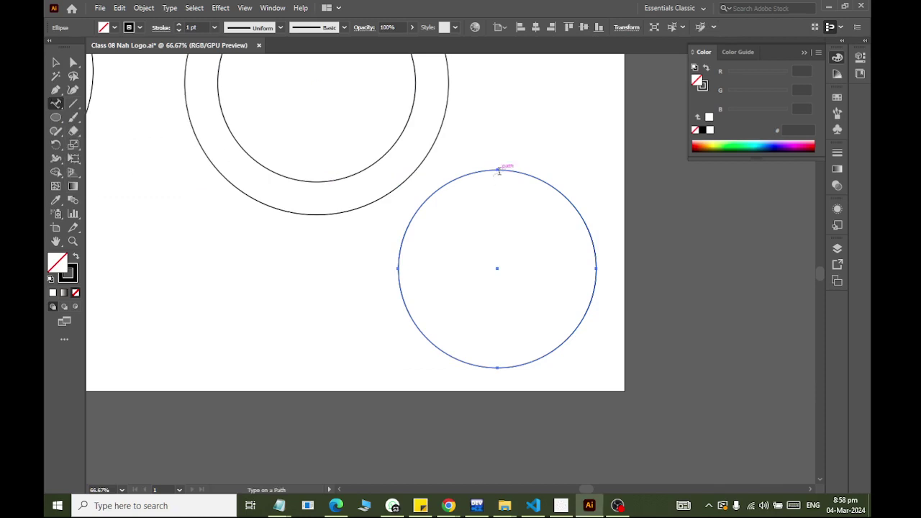
{"action": "left_click", "coordinate": [497, 171]}
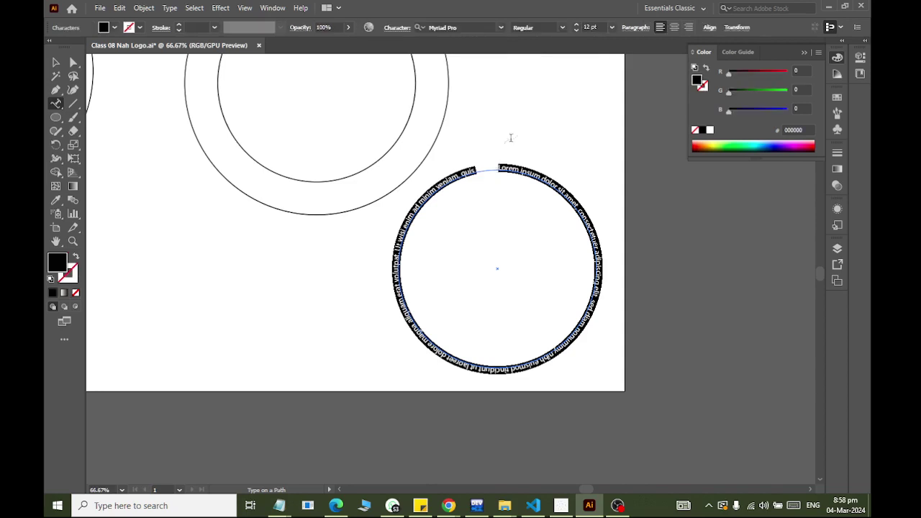
{"action": "key", "text": "BackSpace"}
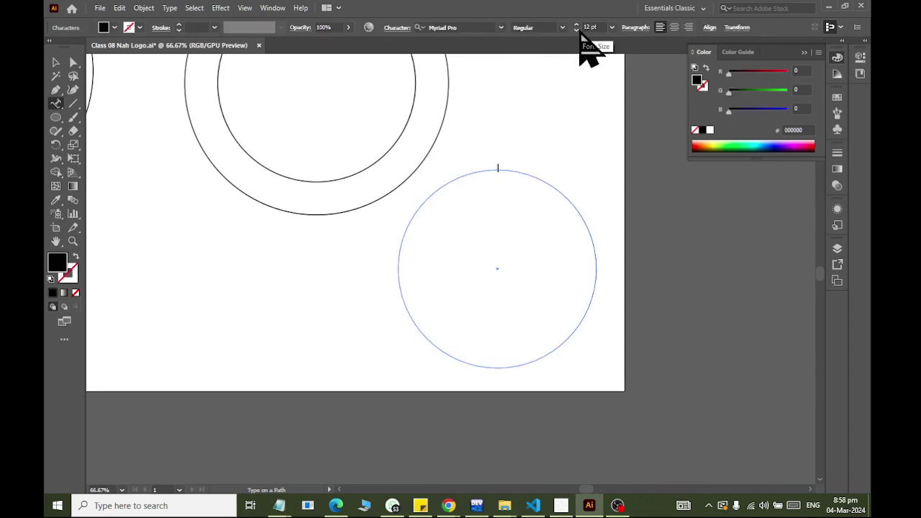
{"action": "left_click", "coordinate": [594, 27]}
{"action": "type", "text": "20"}
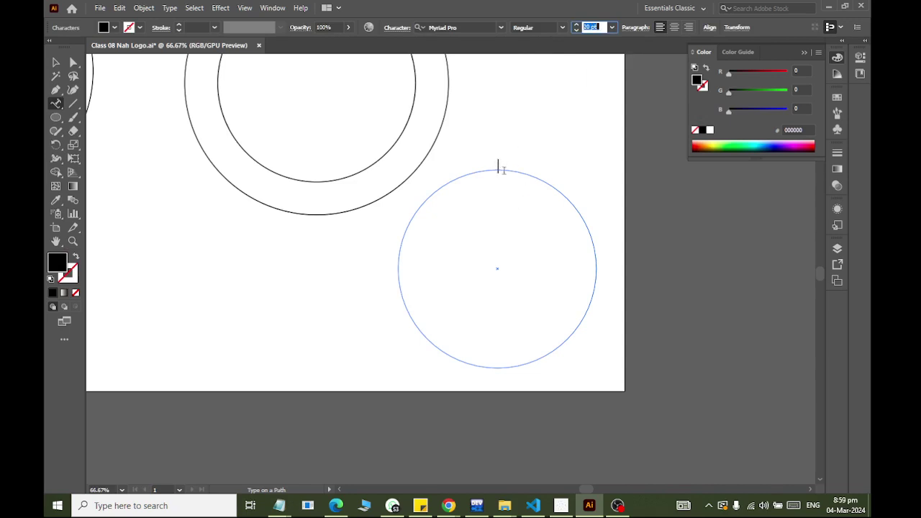
{"action": "left_click", "coordinate": [501, 167]}
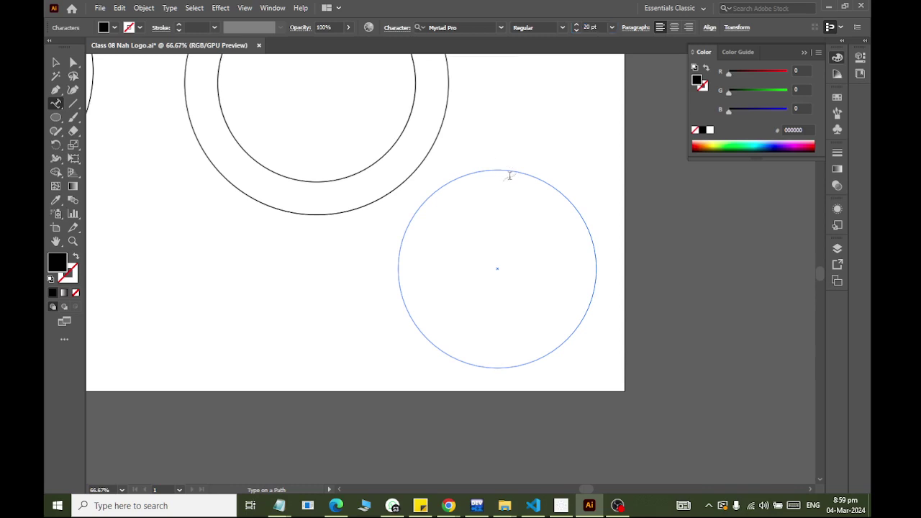
{"action": "type", "text": "New AL"}
{"action": "type", "text": "-Hussa"}
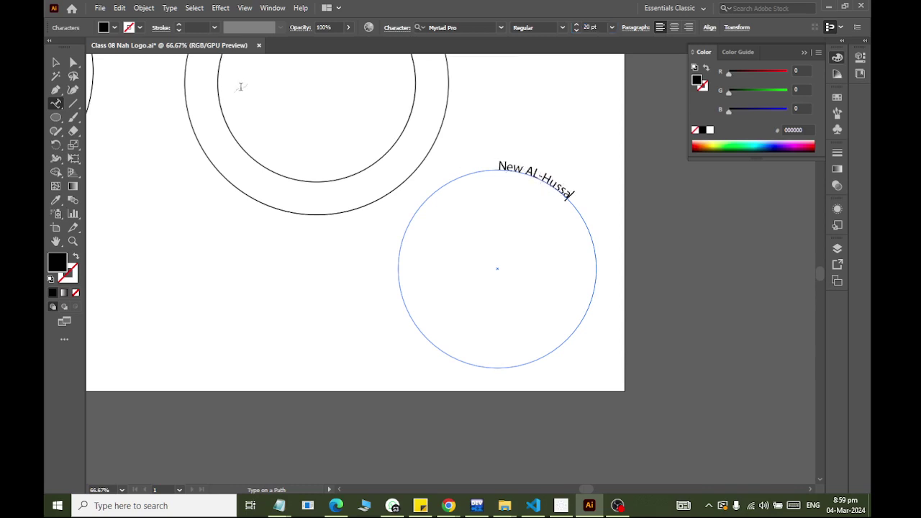
{"action": "type", "text": "ini College of C"}
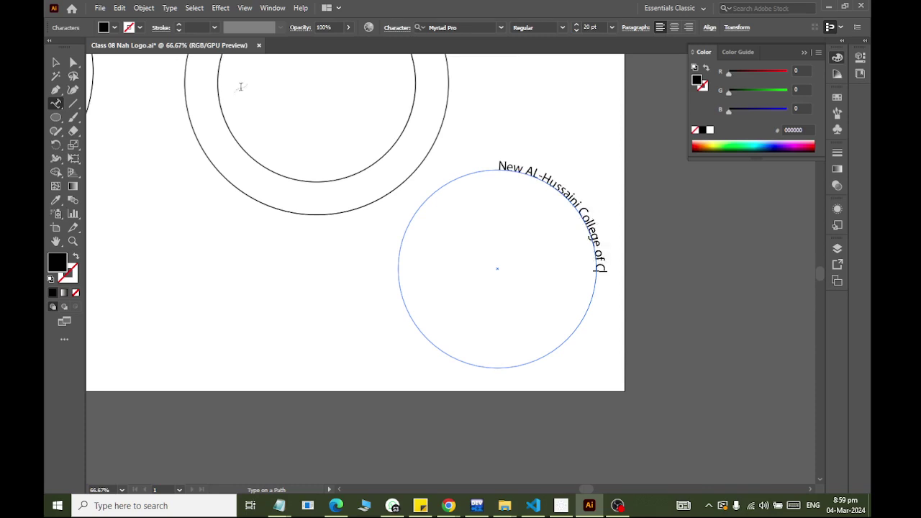
{"action": "type", "text": "omputer Scie"}
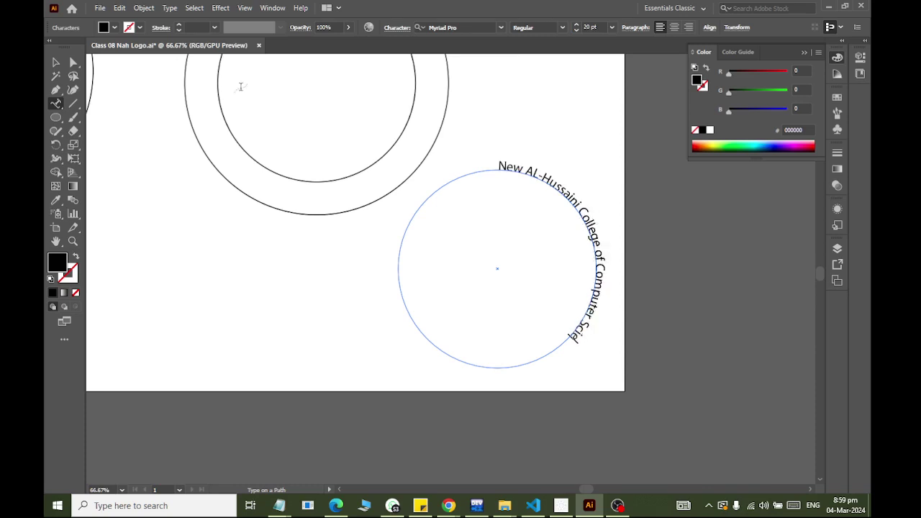
{"action": "type", "text": "nce"}
{"action": "type", "text": " and Information T"}
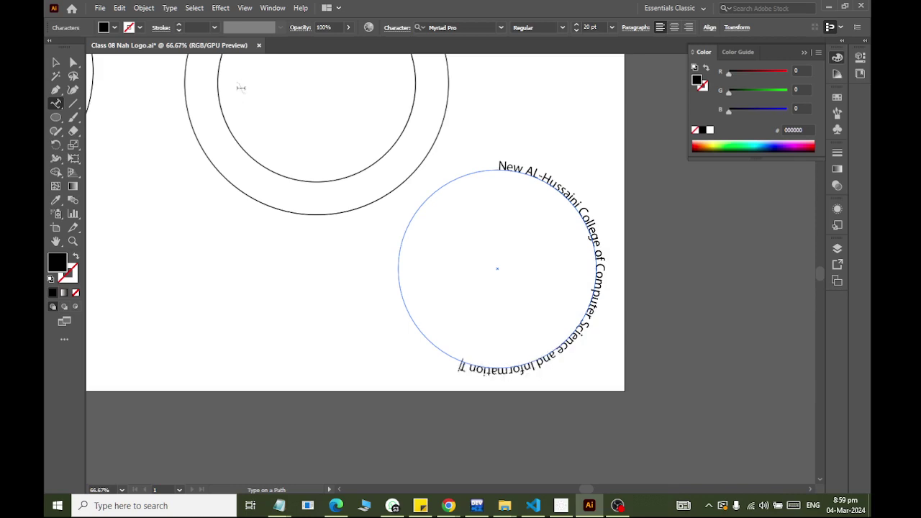
{"action": "type", "text": "echnology Mu"}
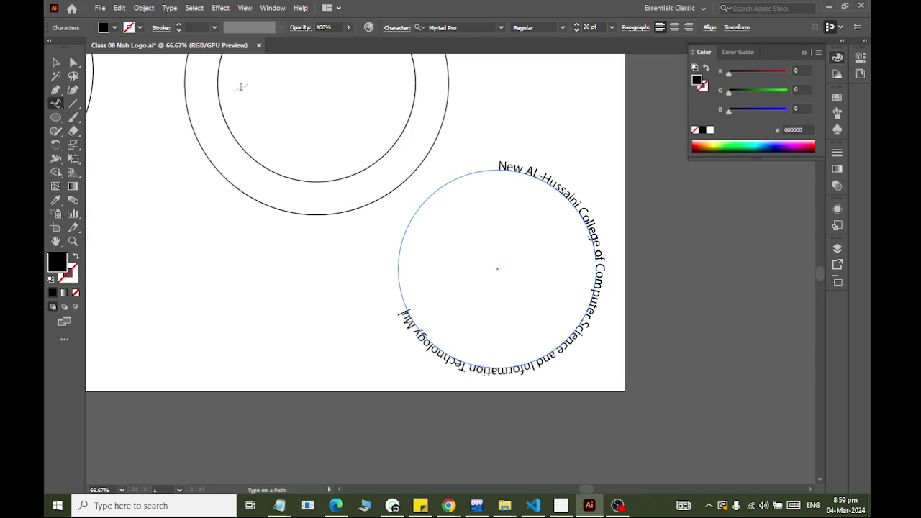
{"action": "key", "text": "BackSpace"}
{"action": "key", "text": "BackSpace"}
{"action": "key", "text": "BackSpace"}
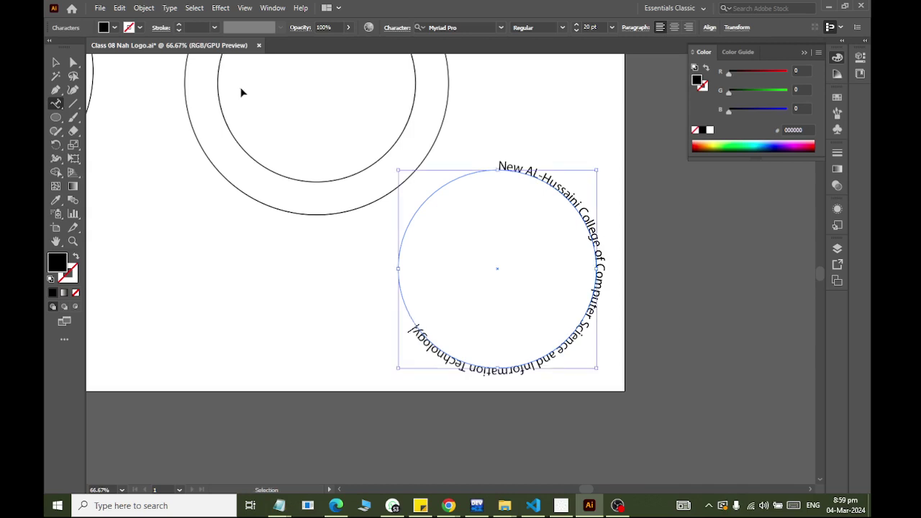
Select all the path text, set it to 30 pt, and select it as one object
{"action": "key", "text": "ctrl+a"}
{"action": "left_click", "coordinate": [601, 28]}
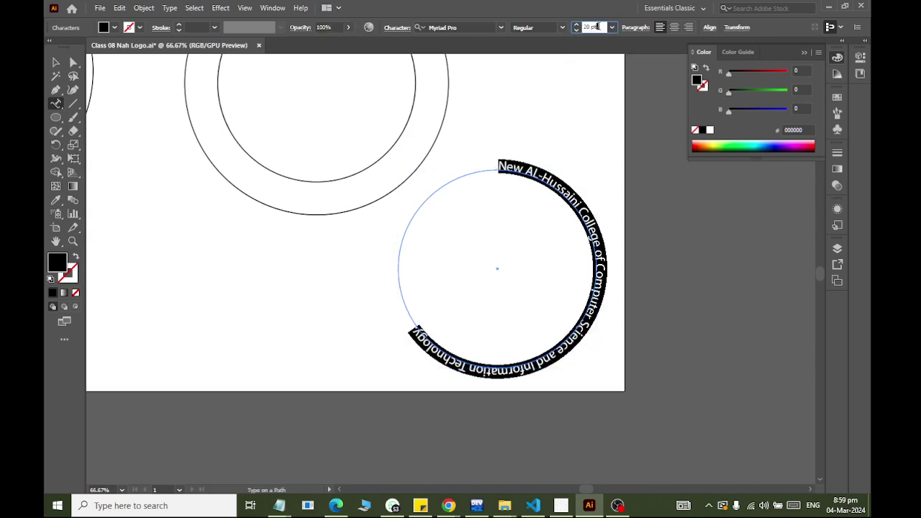
{"action": "key", "text": "Up"}
{"action": "key", "text": "Up"}
{"action": "key", "text": "Up"}
{"action": "key", "text": "Up"}
{"action": "key", "text": "Up"}
{"action": "key", "text": "Up"}
{"action": "key", "text": "Up"}
{"action": "key", "text": "Up"}
{"action": "key", "text": "Up"}
{"action": "key", "text": "Up"}
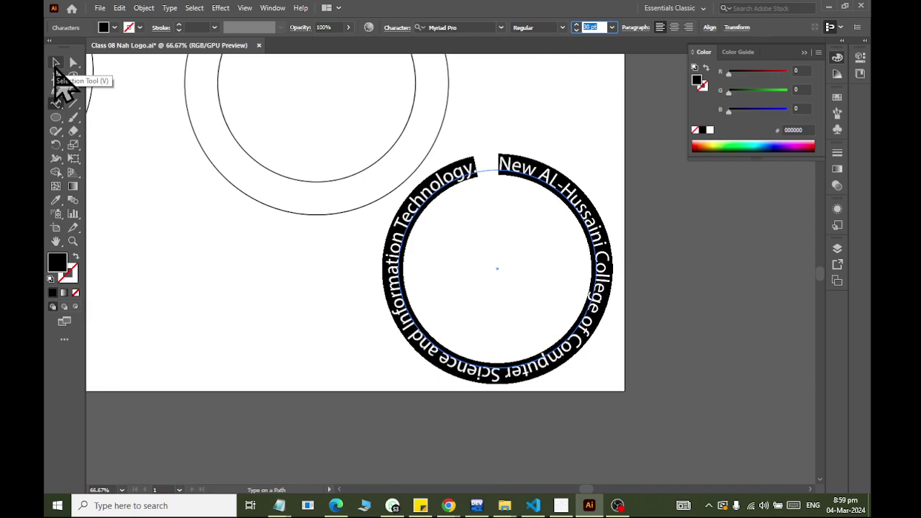
{"action": "left_click", "coordinate": [57, 67]}
{"action": "left_click", "coordinate": [544, 135]}
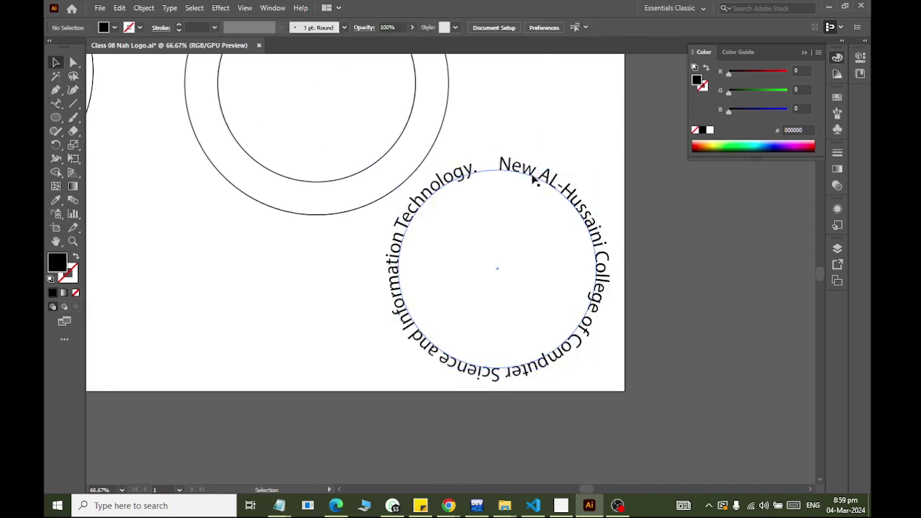
{"action": "left_click", "coordinate": [532, 178]}
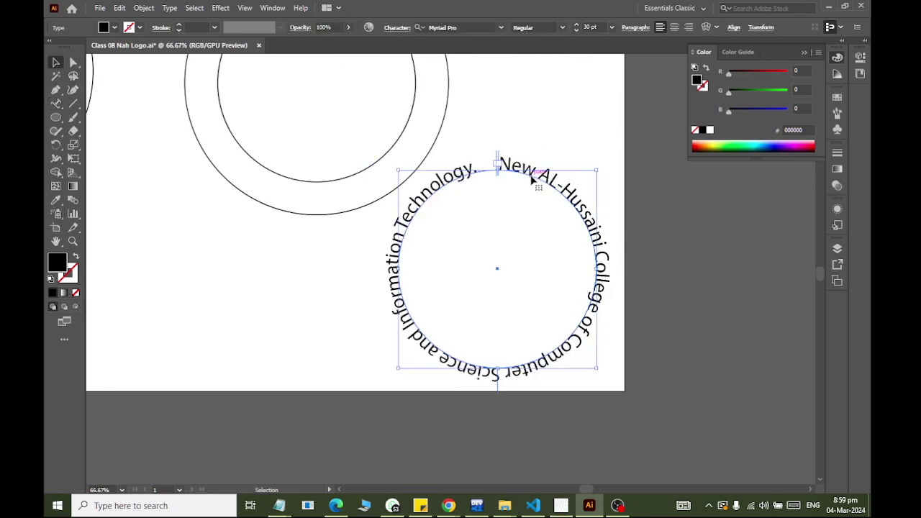
{"action": "scroll", "coordinate": [528, 396], "scroll_direction": "up", "scroll_amount": 2}
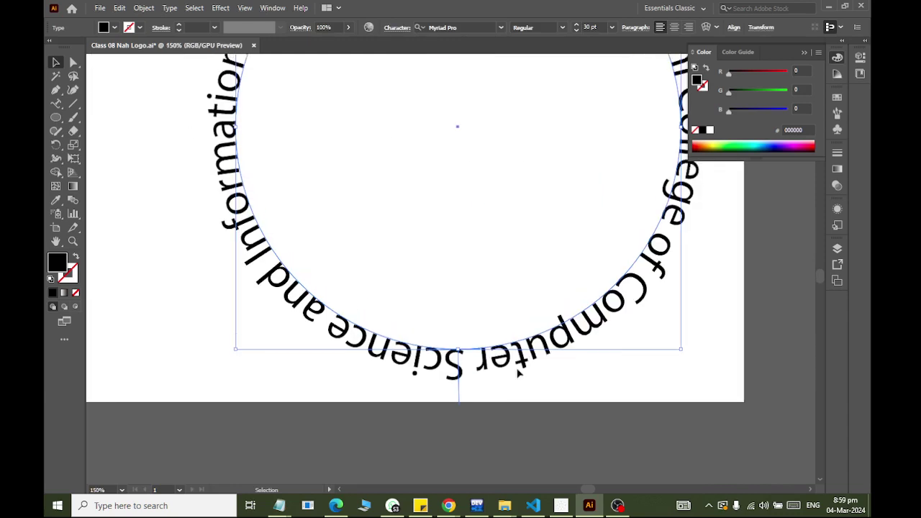
{"action": "scroll", "coordinate": [529, 397], "scroll_direction": "down", "scroll_amount": 1}
{"action": "scroll", "coordinate": [504, 324], "scroll_direction": "down", "scroll_amount": 1}
{"action": "scroll", "coordinate": [503, 312], "scroll_direction": "down", "scroll_amount": 1}
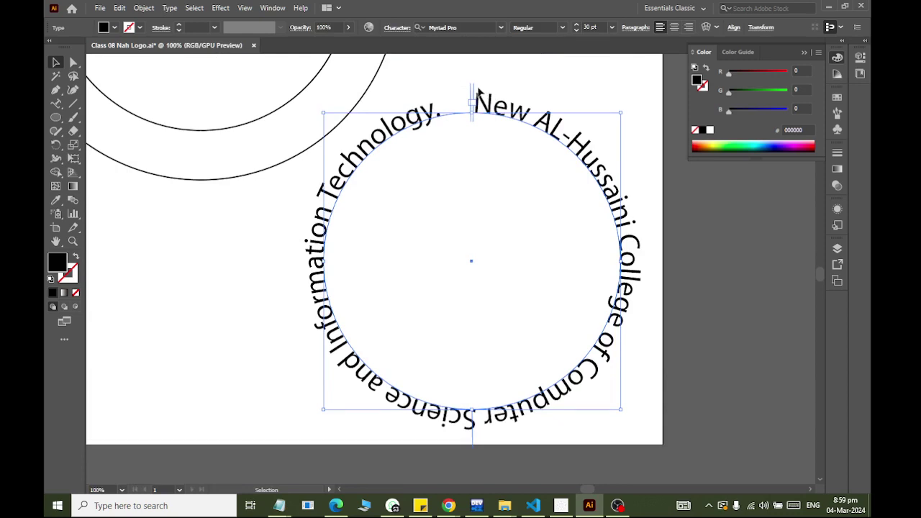
Drag the path text's start bracket to shift where the college name begins
{"action": "scroll", "coordinate": [473, 86], "scroll_direction": "up", "scroll_amount": 1}
{"action": "scroll", "coordinate": [474, 86], "scroll_direction": "up", "scroll_amount": 1}
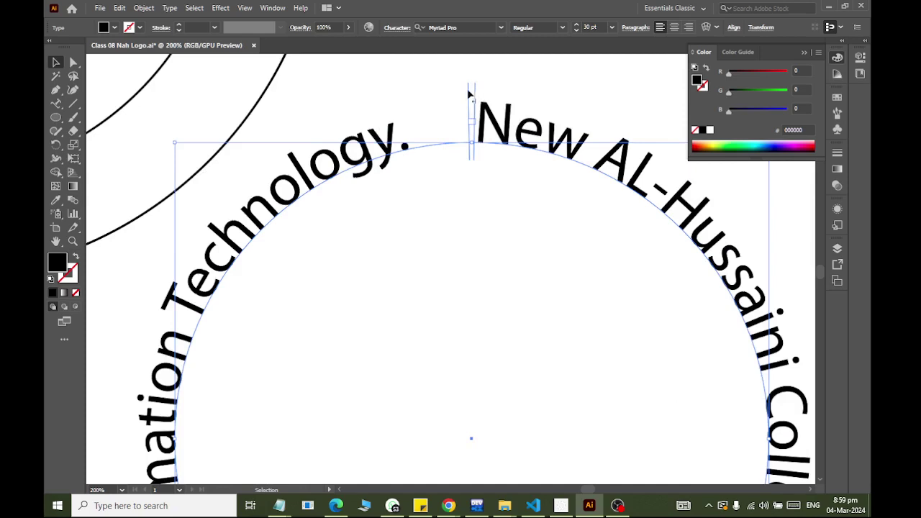
{"action": "mouse_move", "coordinate": [466, 89]}
{"action": "left_mouse_down"}
{"action": "mouse_move", "coordinate": [362, 112]}
{"action": "mouse_move", "coordinate": [411, 138]}
{"action": "left_mouse_up"}
{"action": "scroll", "coordinate": [451, 184], "scroll_direction": "down", "scroll_amount": 3}
{"action": "scroll", "coordinate": [450, 182], "scroll_direction": "down", "scroll_amount": 3}
{"action": "scroll", "coordinate": [449, 182], "scroll_direction": "down", "scroll_amount": 2}
{"action": "key", "text": "super"}
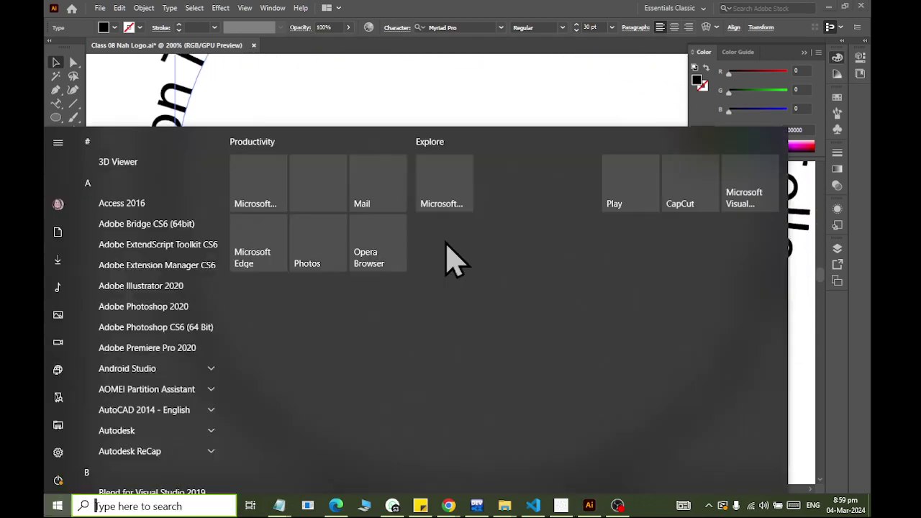
{"action": "key", "text": "Escape"}
{"action": "scroll", "coordinate": [482, 302], "scroll_direction": "up", "scroll_amount": 2}
{"action": "scroll", "coordinate": [488, 398], "scroll_direction": "up", "scroll_amount": 2}
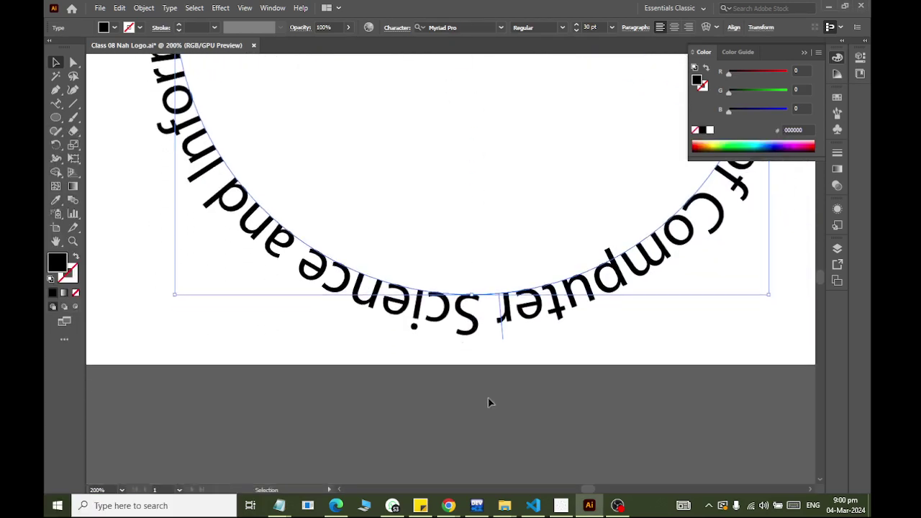
{"action": "scroll", "coordinate": [504, 345], "scroll_direction": "up", "scroll_amount": 2}
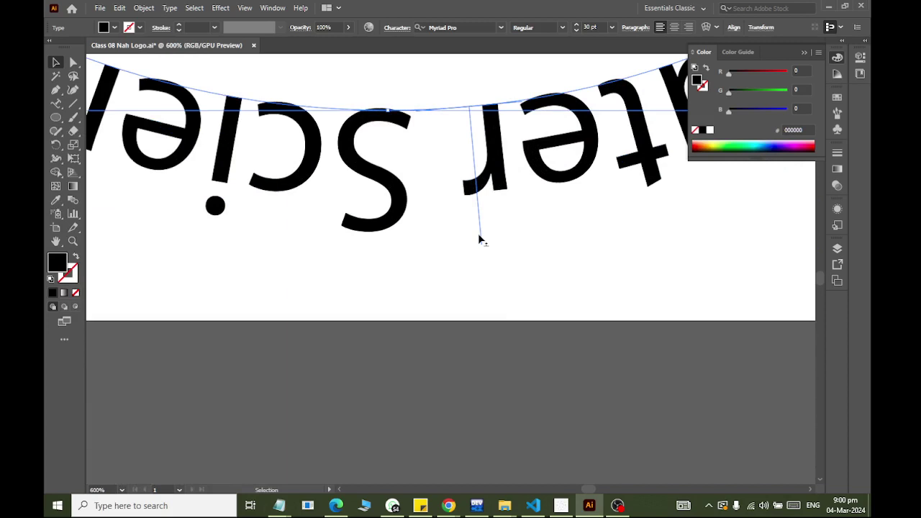
{"action": "scroll", "coordinate": [480, 239], "scroll_direction": "down", "scroll_amount": 2}
{"action": "scroll", "coordinate": [482, 256], "scroll_direction": "down", "scroll_amount": 2}
{"action": "scroll", "coordinate": [483, 263], "scroll_direction": "down", "scroll_amount": 1}
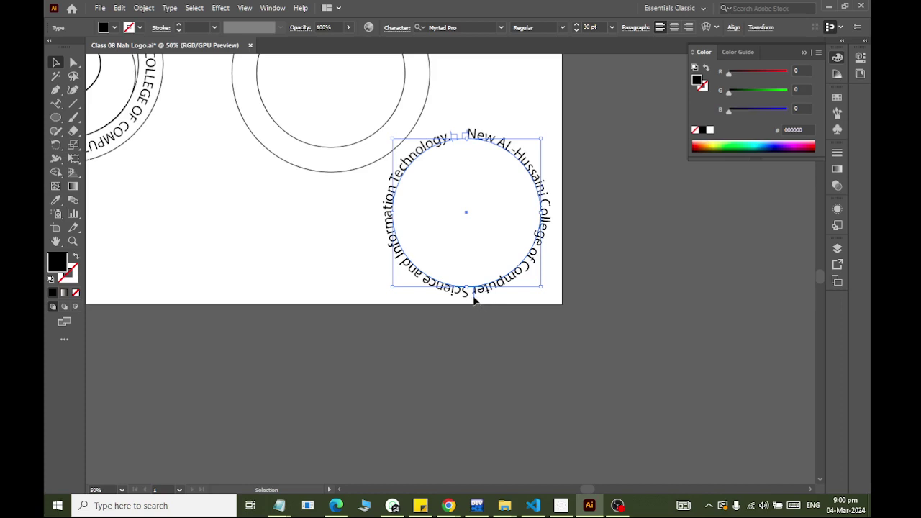
Slide the college name around the circle until 'Computer Science' sits at the top
{"action": "mouse_move", "coordinate": [473, 300]}
{"action": "left_mouse_down"}
{"action": "mouse_move", "coordinate": [454, 117]}
{"action": "mouse_move", "coordinate": [468, 129]}
{"action": "left_mouse_up"}
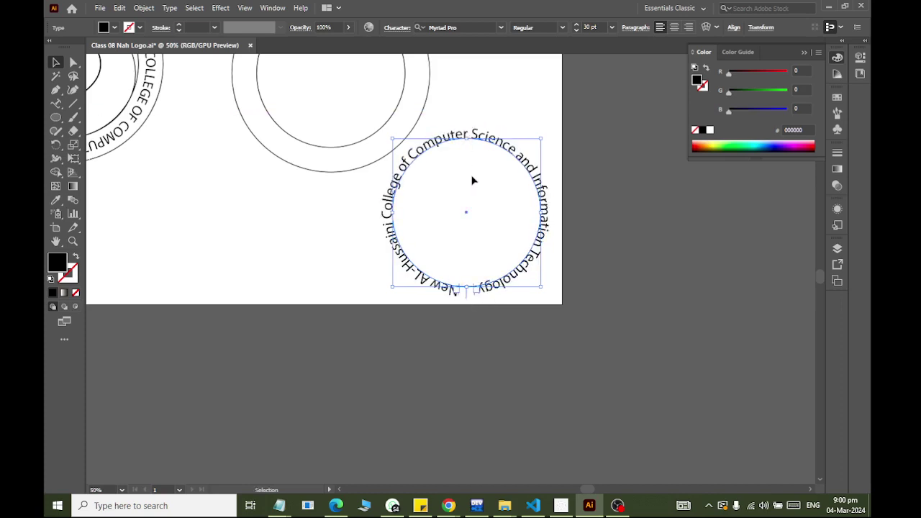
{"action": "scroll", "coordinate": [466, 150], "scroll_direction": "up", "scroll_amount": 1}
{"action": "scroll", "coordinate": [469, 144], "scroll_direction": "up", "scroll_amount": 2}
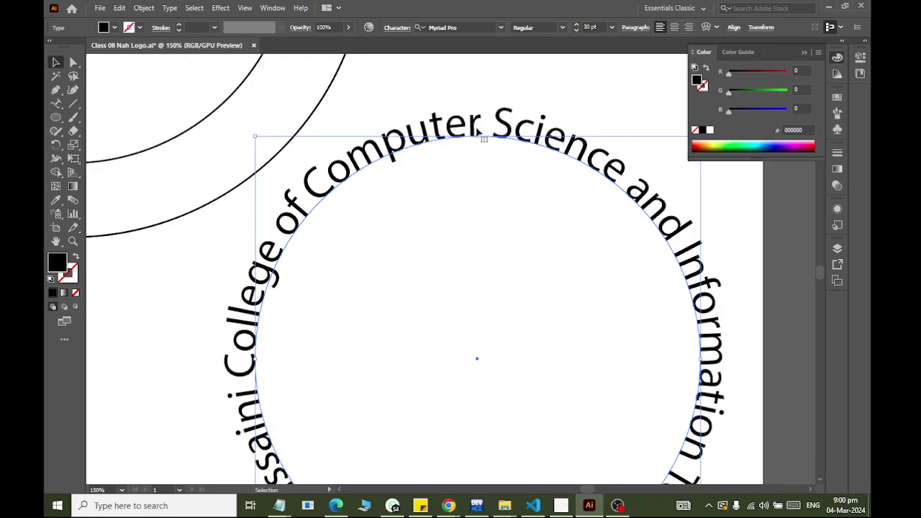
{"action": "scroll", "coordinate": [477, 151], "scroll_direction": "down", "scroll_amount": 1}
{"action": "scroll", "coordinate": [476, 172], "scroll_direction": "down", "scroll_amount": 2}
{"action": "scroll", "coordinate": [475, 252], "scroll_direction": "down", "scroll_amount": 3}
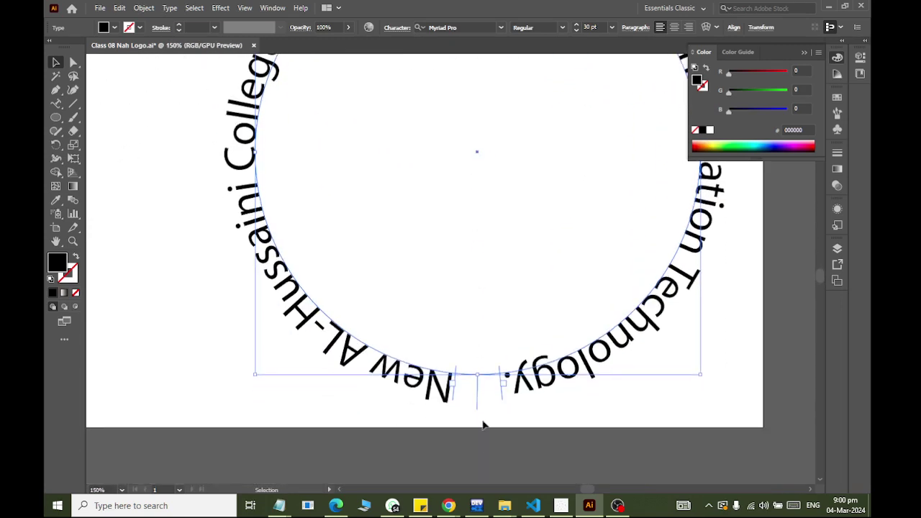
{"action": "mouse_move", "coordinate": [475, 406]}
{"action": "left_mouse_down"}
{"action": "mouse_move", "coordinate": [721, 173]}
{"action": "mouse_move", "coordinate": [726, 216]}
{"action": "mouse_move", "coordinate": [600, 114]}
{"action": "mouse_move", "coordinate": [548, 115]}
{"action": "mouse_move", "coordinate": [547, 100]}
{"action": "left_mouse_up"}
{"action": "scroll", "coordinate": [732, 229], "scroll_direction": "down", "scroll_amount": 4}
{"action": "scroll", "coordinate": [732, 228], "scroll_direction": "up", "scroll_amount": 2}
{"action": "scroll", "coordinate": [754, 195], "scroll_direction": "up", "scroll_amount": 1}
{"action": "scroll", "coordinate": [666, 181], "scroll_direction": "down", "scroll_amount": 1}
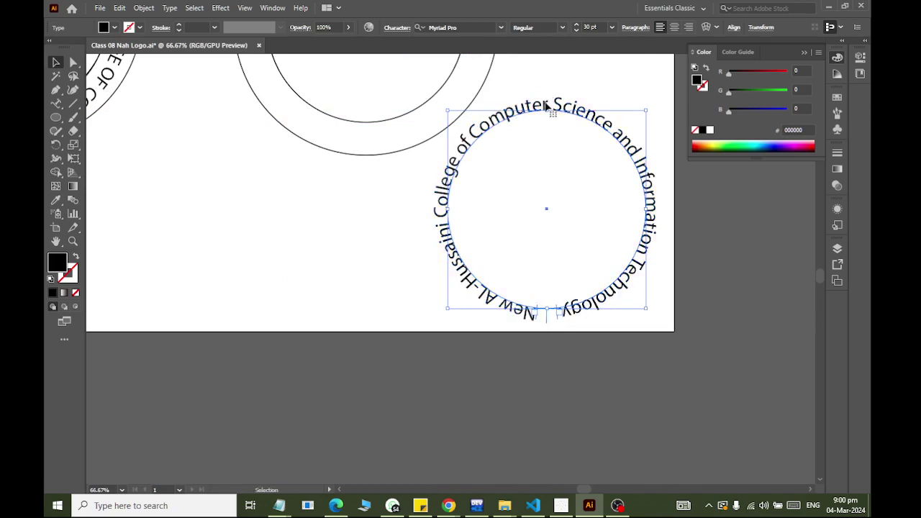
Align the path text's centre with the inner ring horizontally and vertically
{"action": "scroll", "coordinate": [551, 101], "scroll_direction": "down", "scroll_amount": 3}
{"action": "scroll", "coordinate": [581, 84], "scroll_direction": "down", "scroll_amount": 2}
{"action": "scroll", "coordinate": [581, 84], "scroll_direction": "up", "scroll_amount": 2}
{"action": "scroll", "coordinate": [594, 108], "scroll_direction": "up", "scroll_amount": 5}
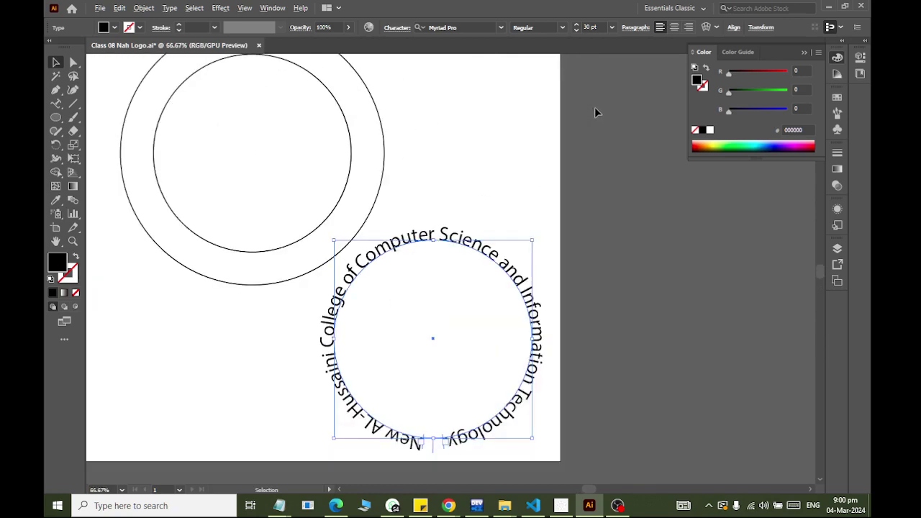
{"action": "left_click", "coordinate": [444, 248], "text": "shift"}
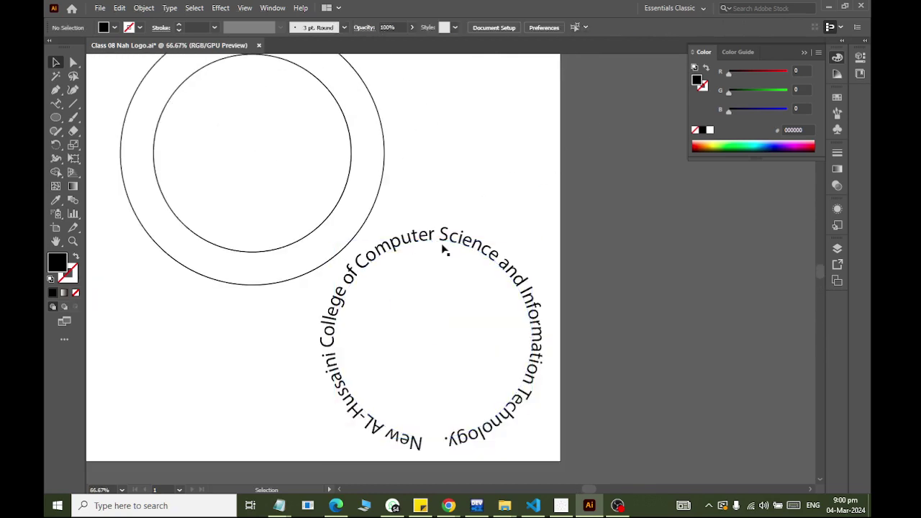
{"action": "left_click", "coordinate": [330, 219], "text": "shift"}
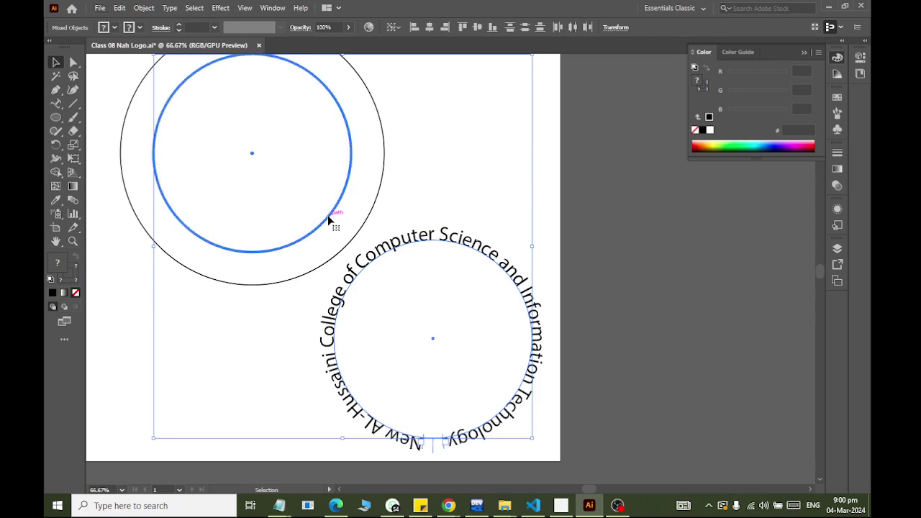
{"action": "left_click", "coordinate": [429, 27]}
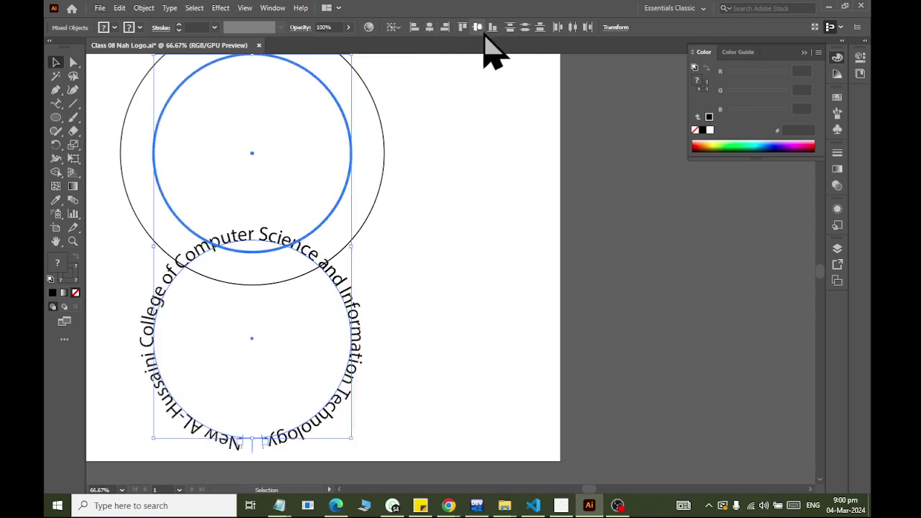
{"action": "left_click", "coordinate": [475, 29]}
{"action": "left_click", "coordinate": [421, 260]}
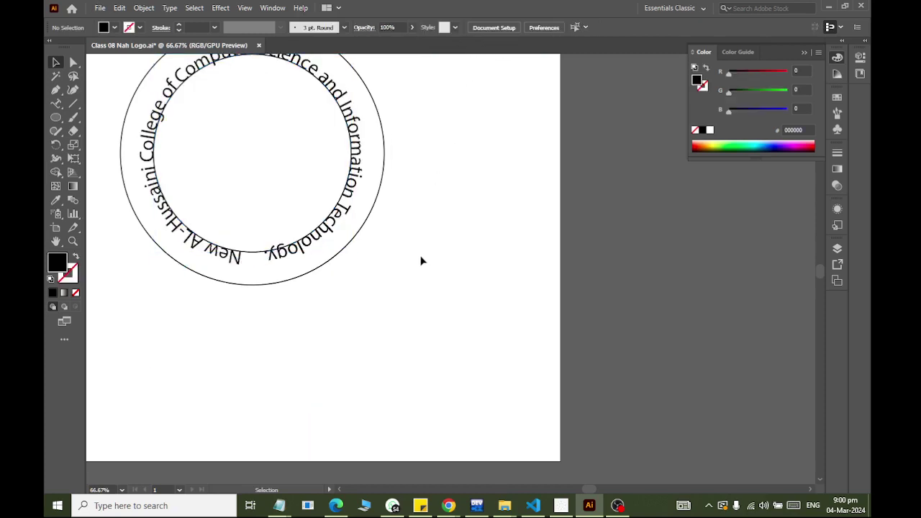
Scale the college-name text up to sit between the two rings, then zoom out
{"action": "left_click", "coordinate": [319, 253]}
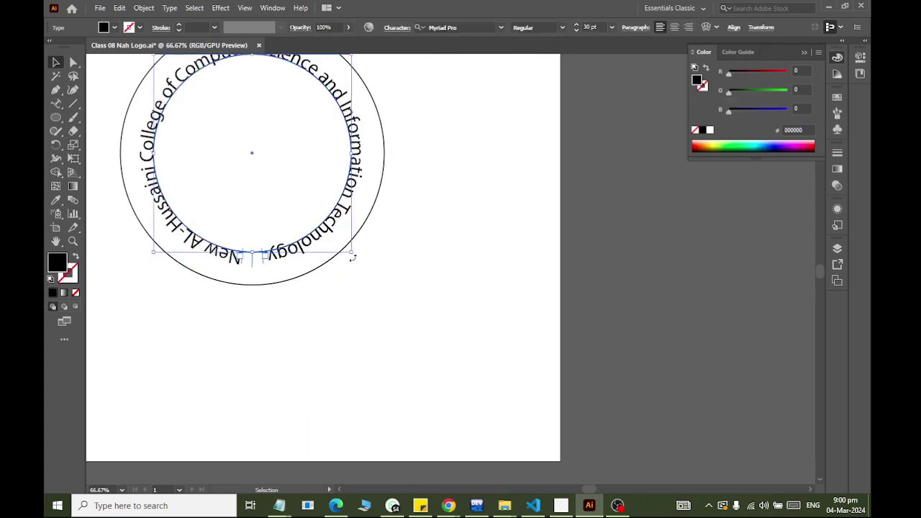
{"action": "left_click_drag", "start_coordinate": [353, 256], "coordinate": [366, 271]}
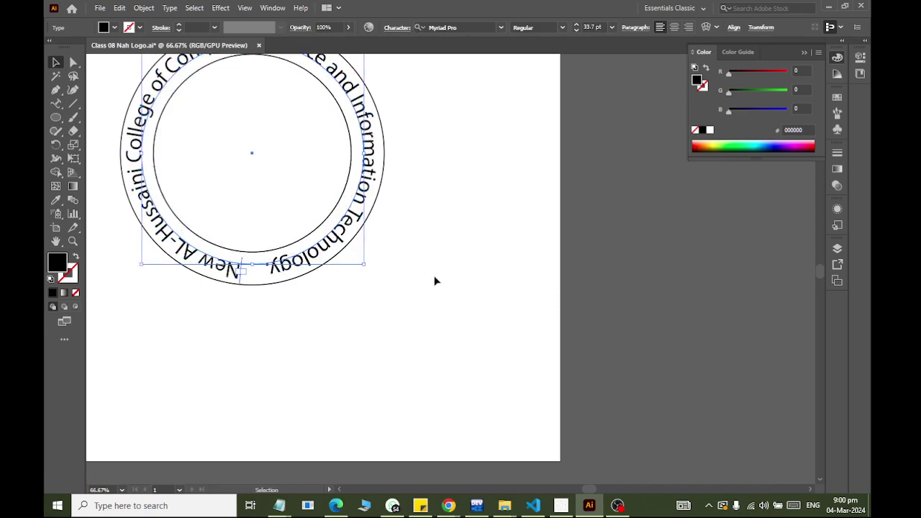
{"action": "left_click", "coordinate": [333, 370]}
{"action": "scroll", "coordinate": [293, 337], "scroll_direction": "up", "scroll_amount": 3}
{"action": "scroll", "coordinate": [293, 337], "scroll_direction": "up", "scroll_amount": 1}
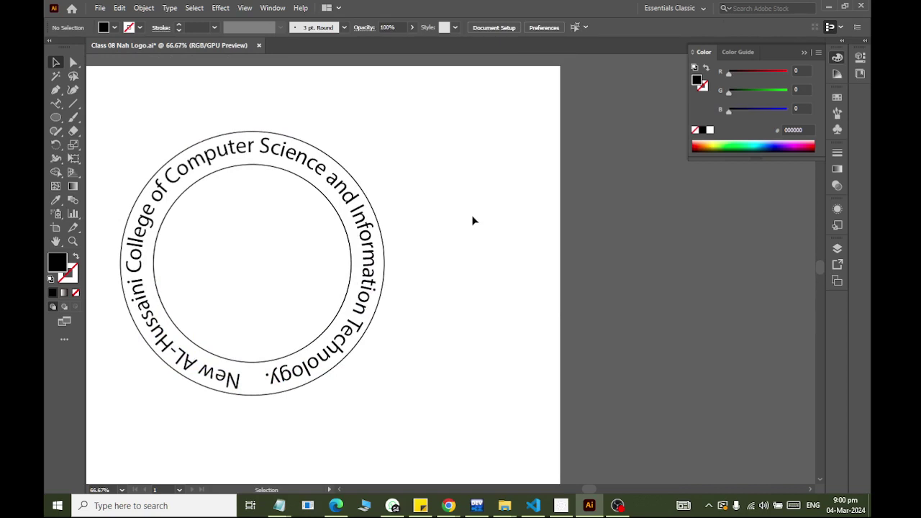
{"action": "key", "text": "ctrl+minus"}
{"action": "key", "text": "ctrl+minus"}
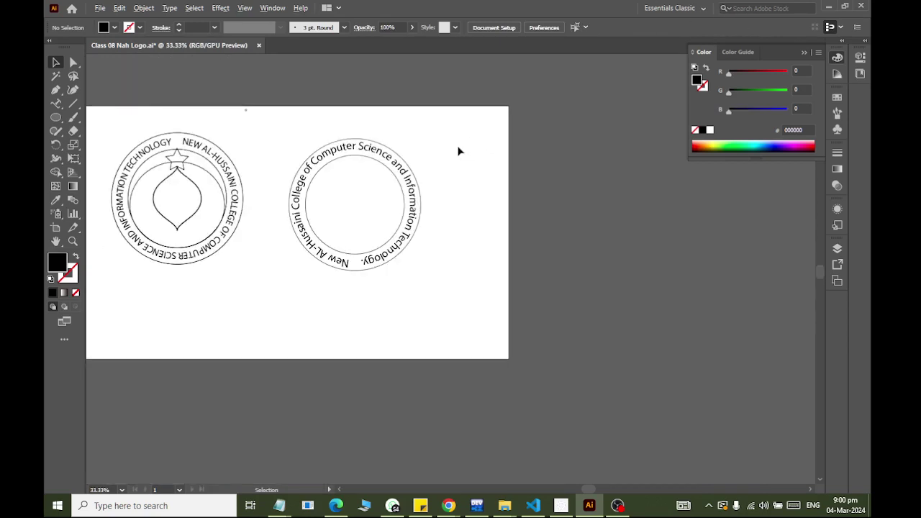
{"action": "scroll", "coordinate": [386, 171], "scroll_direction": "up", "scroll_amount": 1}
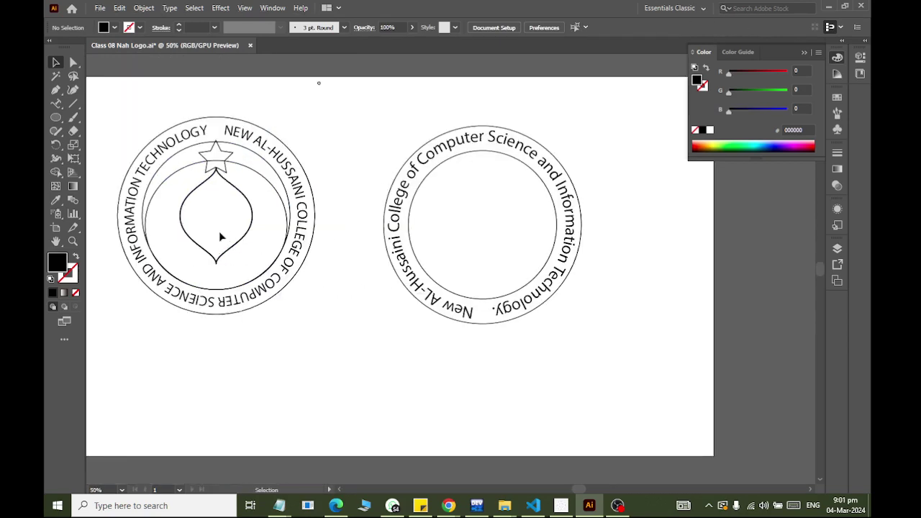
{"action": "scroll", "coordinate": [342, 247], "scroll_direction": "down", "scroll_amount": 5}
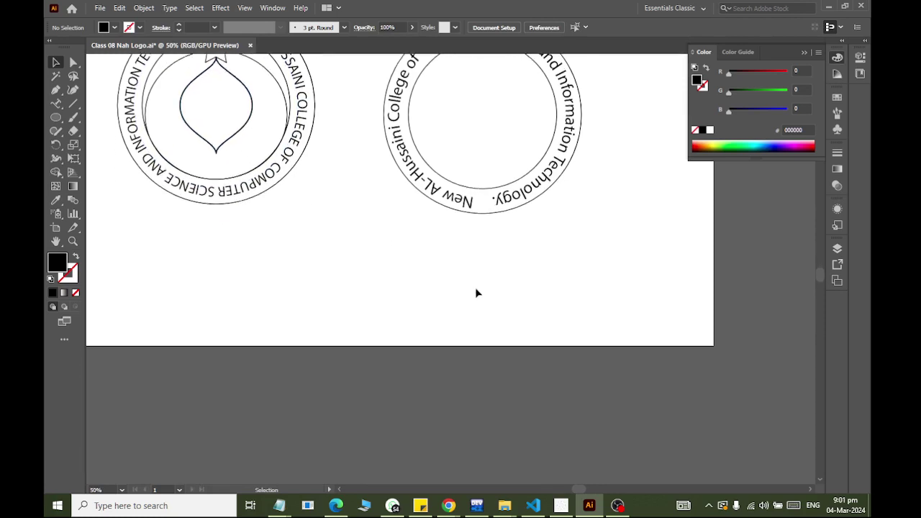
Draw a tall ellipse on the artboard and zoom in on it
{"action": "left_click", "coordinate": [55, 118]}
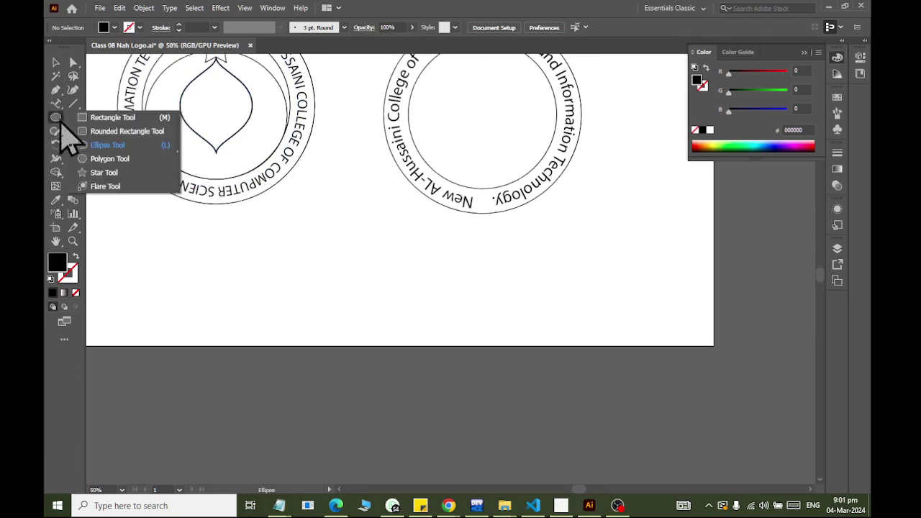
{"action": "left_click", "coordinate": [108, 145]}
{"action": "left_click_drag", "start_coordinate": [304, 230], "coordinate": [335, 302]}
{"action": "key", "text": "ctrl+equal"}
{"action": "key", "text": "ctrl+equal"}
{"action": "key", "text": "ctrl+equal"}
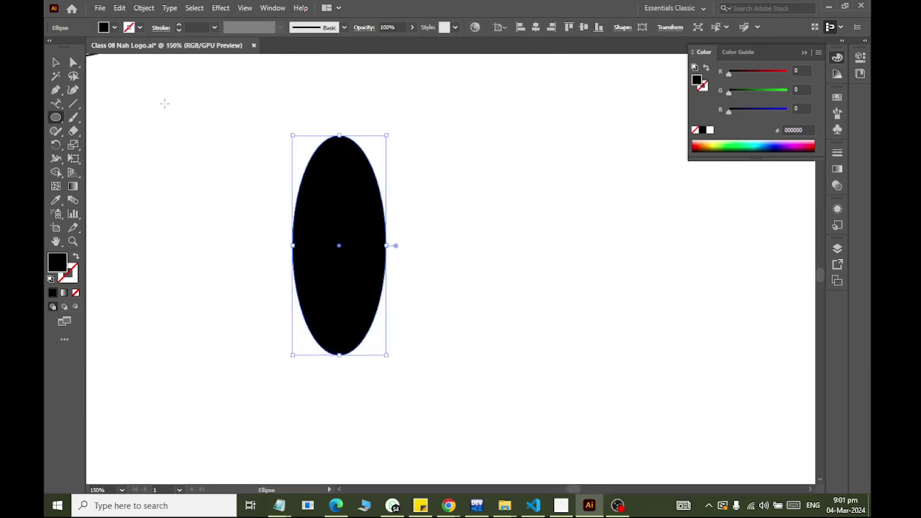
Set the ellipse's fill to None and give it a 1 pt black stroke
{"action": "left_click", "coordinate": [114, 27]}
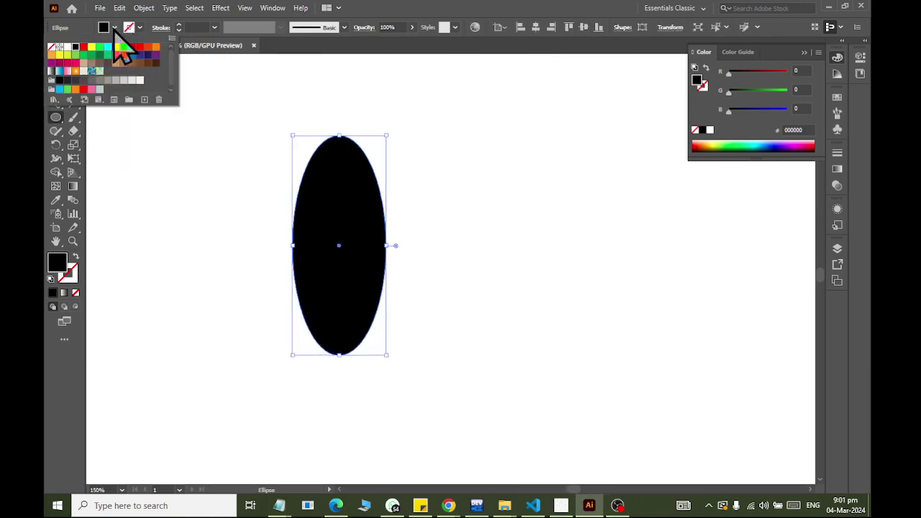
{"action": "left_click", "coordinate": [50, 55]}
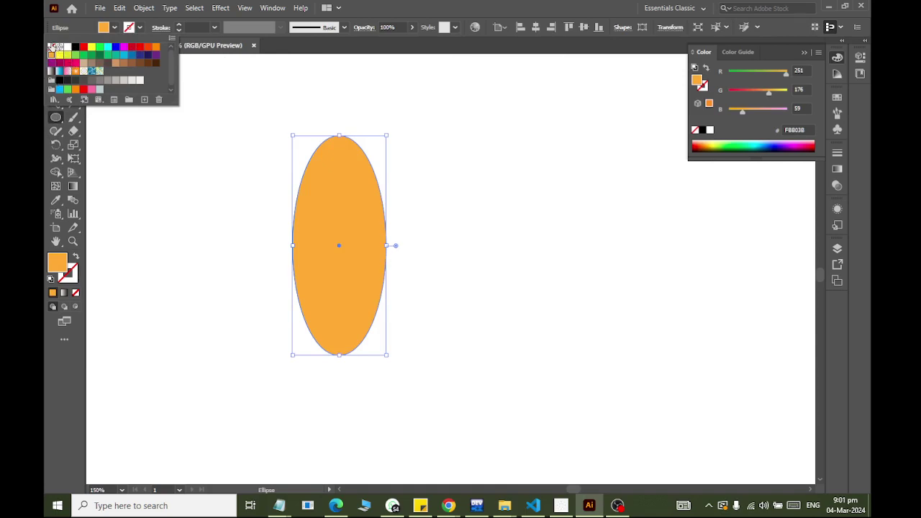
{"action": "left_click", "coordinate": [51, 46]}
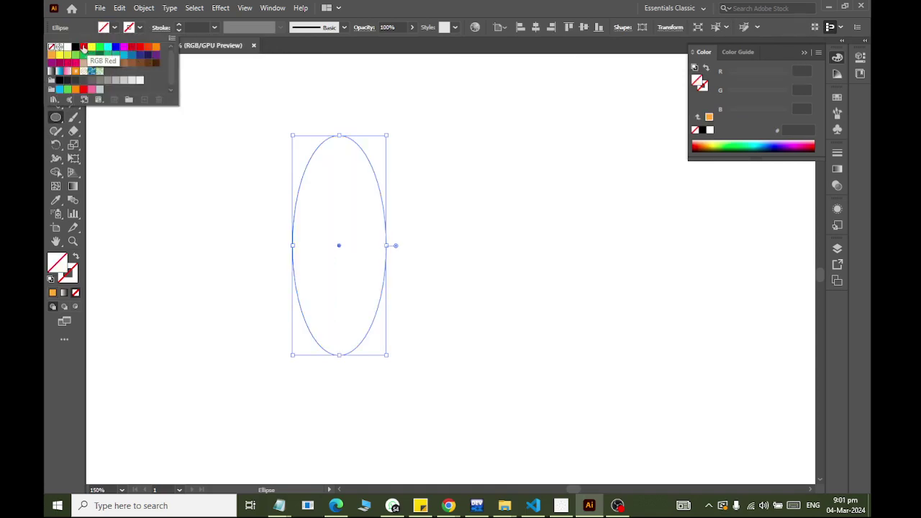
{"action": "left_click", "coordinate": [74, 47]}
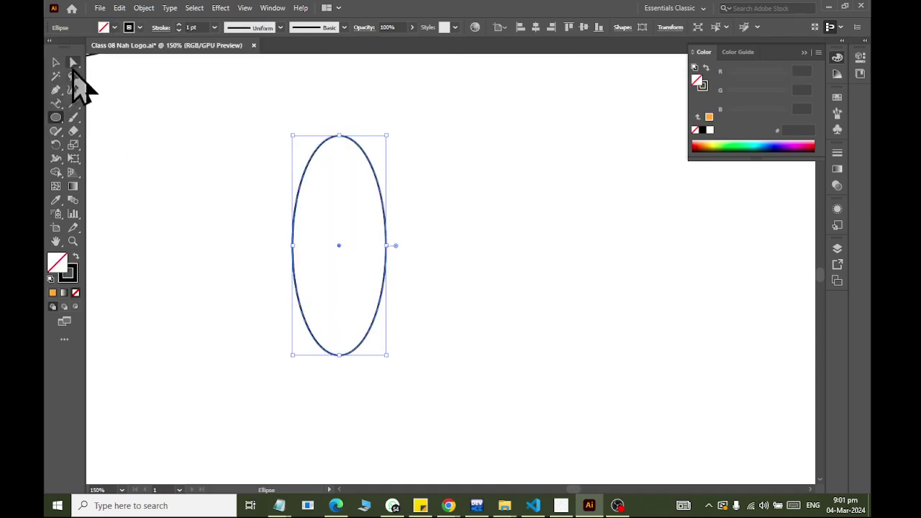
{"action": "left_click", "coordinate": [73, 62]}
Convert the ellipse's top and bottom anchors to corners, then delete its left anchor
{"action": "left_click", "coordinate": [186, 146]}
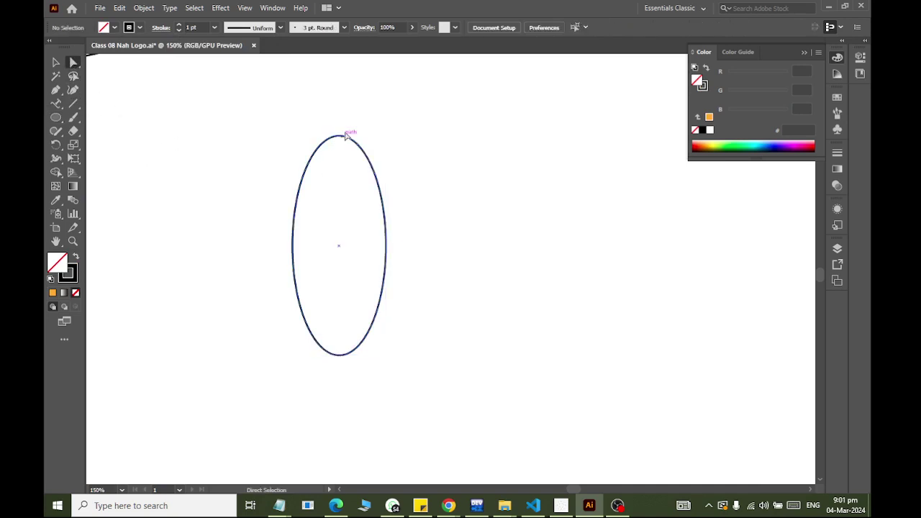
{"action": "left_click", "coordinate": [338, 137]}
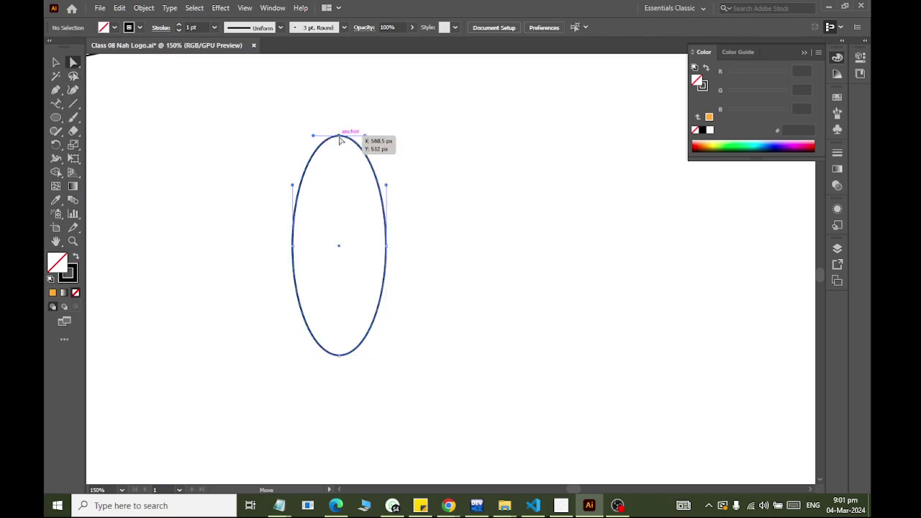
{"action": "left_click", "coordinate": [130, 27]}
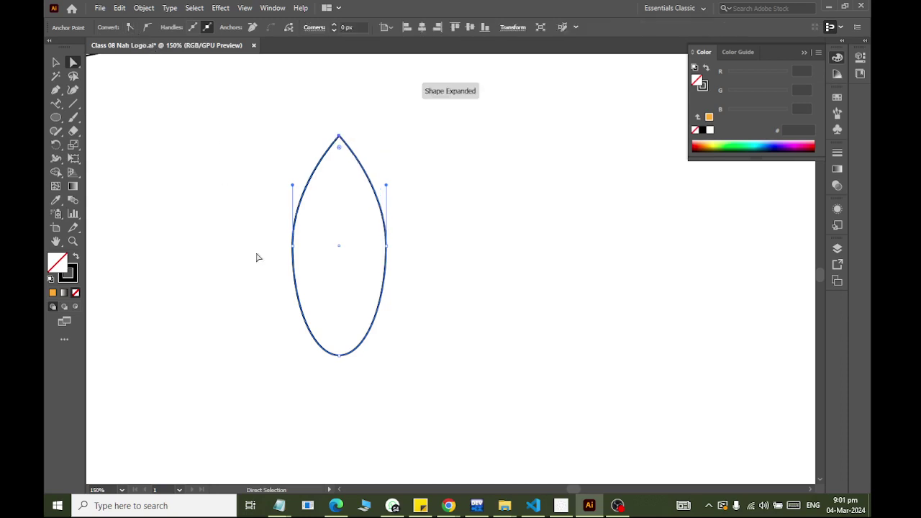
{"action": "left_click", "coordinate": [340, 356]}
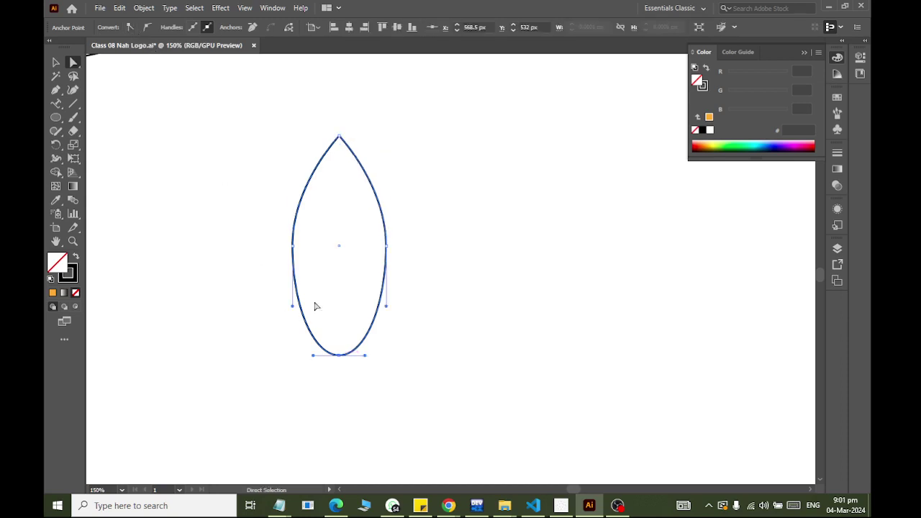
{"action": "left_click", "coordinate": [130, 27]}
{"action": "left_click", "coordinate": [223, 273]}
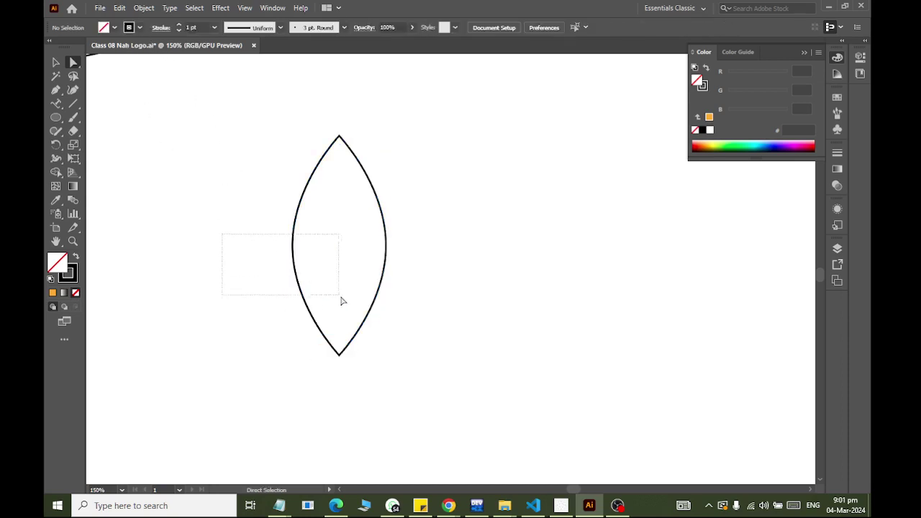
{"action": "left_click_drag", "start_coordinate": [341, 297], "coordinate": [383, 414]}
{"action": "key", "text": "Delete"}
{"action": "key", "text": "Delete"}
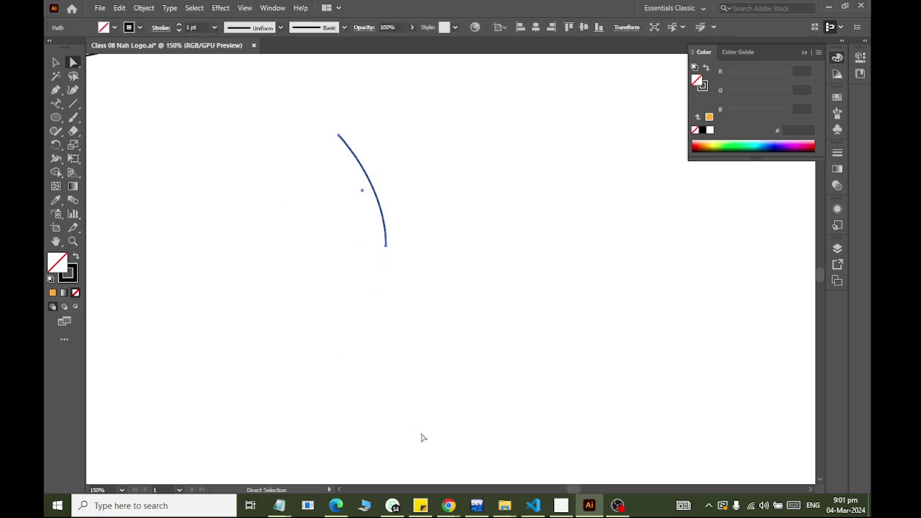
Make the arc's top anchor smooth with its handle pulled straight down, then select the curve
{"action": "scroll", "coordinate": [324, 104], "scroll_direction": "up", "scroll_amount": 2}
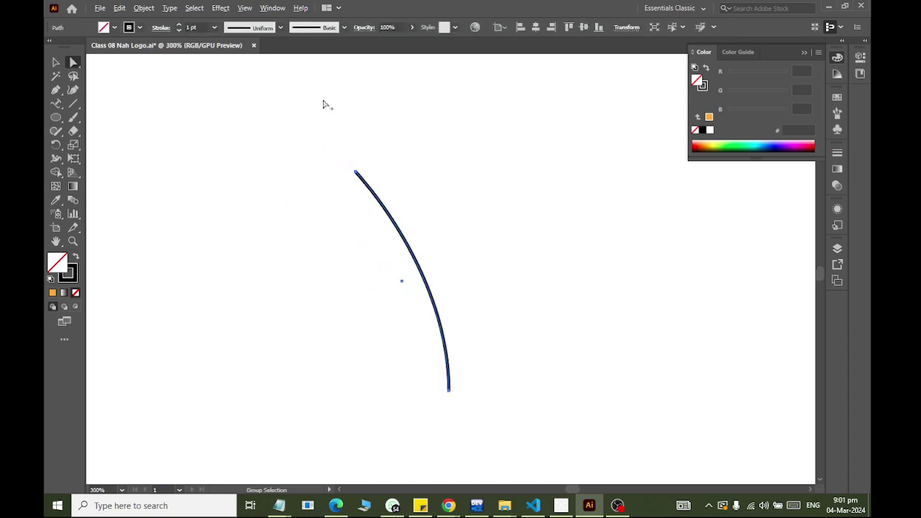
{"action": "left_click", "coordinate": [356, 173]}
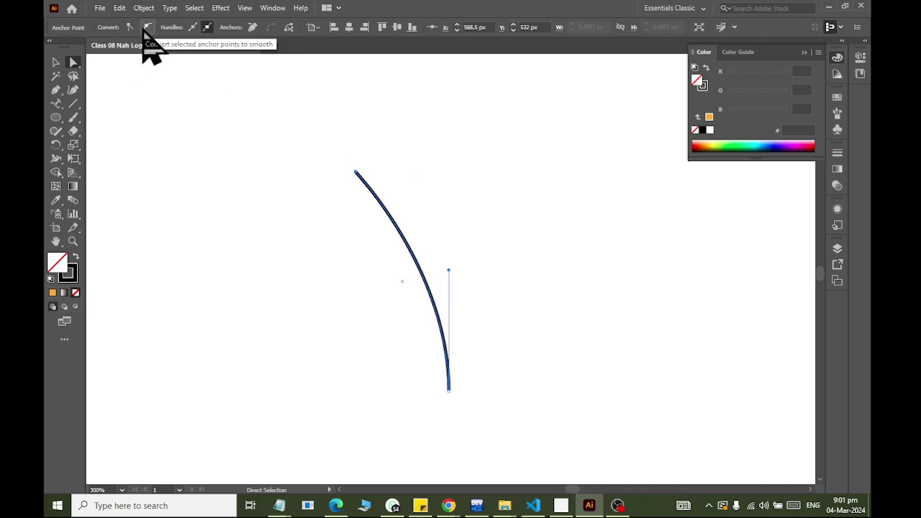
{"action": "left_click", "coordinate": [148, 27]}
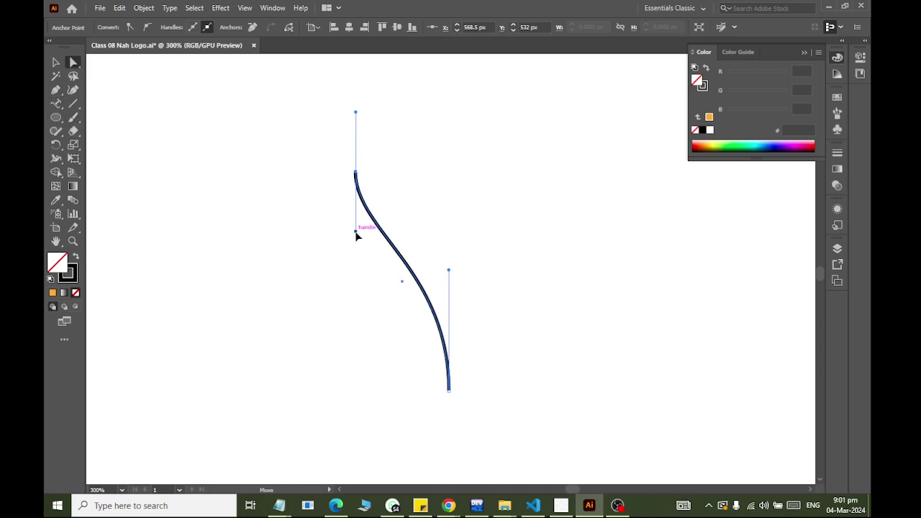
{"action": "left_click_drag", "start_coordinate": [355, 236], "coordinate": [356, 241]}
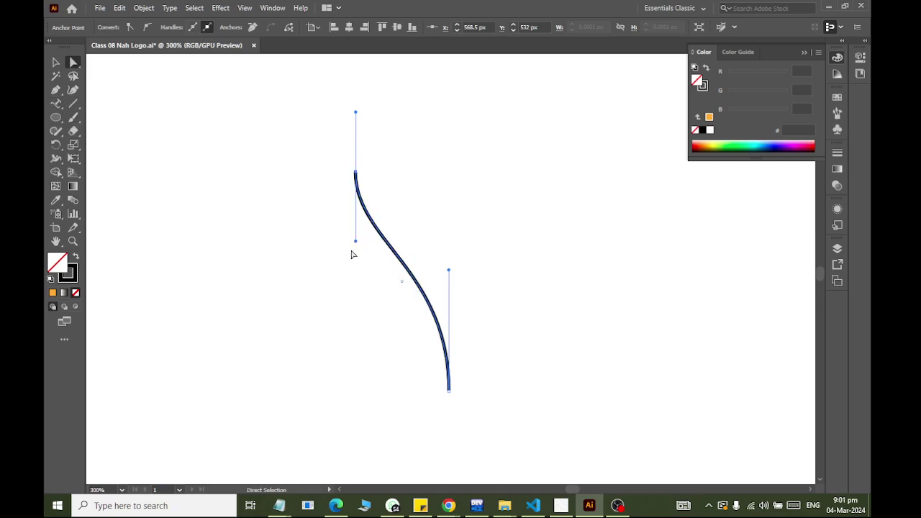
{"action": "left_click", "coordinate": [58, 63]}
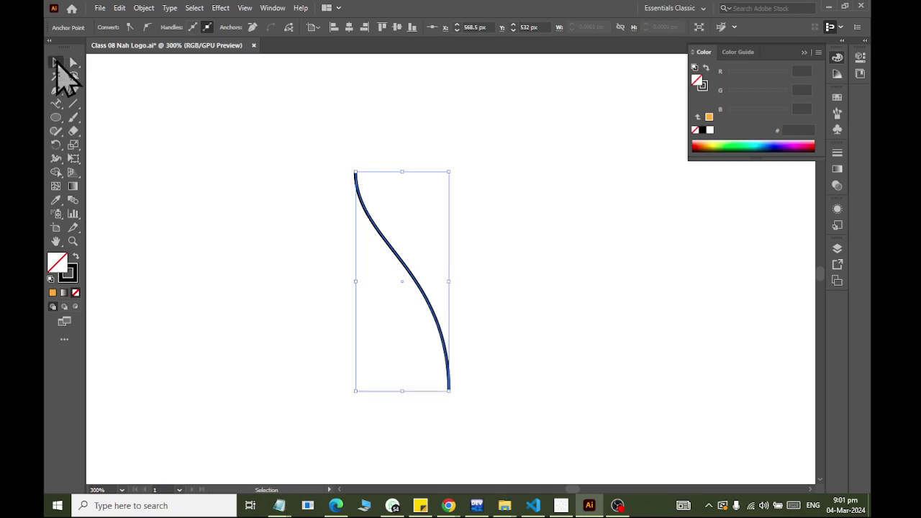
{"action": "left_click", "coordinate": [257, 230]}
{"action": "left_click_drag", "start_coordinate": [277, 134], "coordinate": [514, 456]}
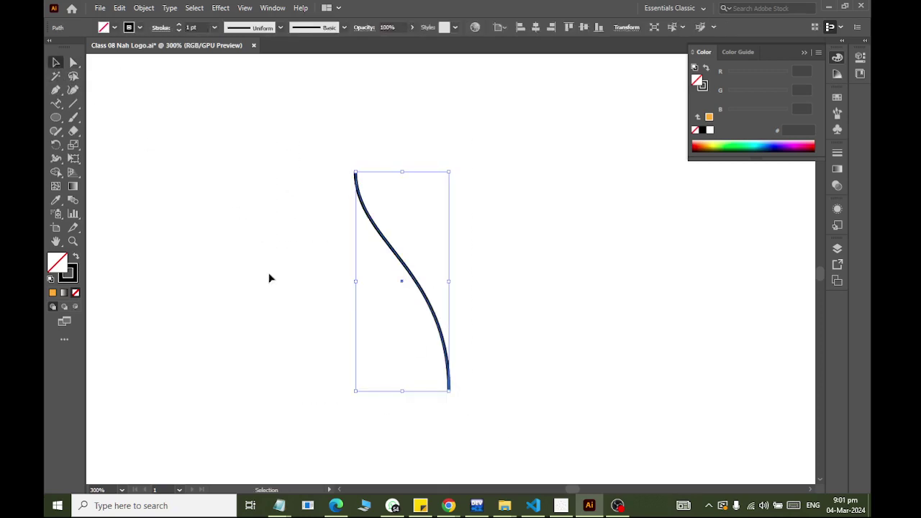
Reflect the S-curve across a vertical axis as a copy to form a pointed arch
{"action": "left_click", "coordinate": [56, 146]}
{"action": "left_click_drag", "start_coordinate": [56, 148], "coordinate": [97, 159]}
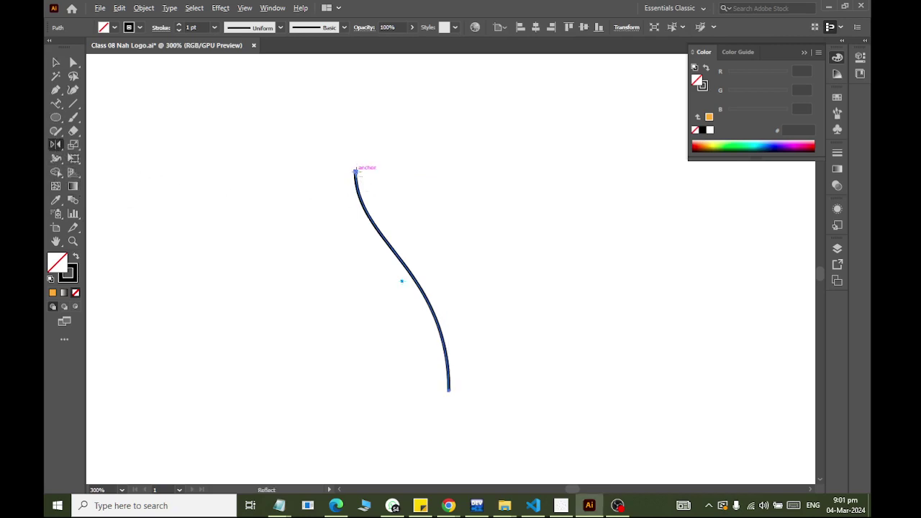
{"action": "left_click", "coordinate": [356, 171], "text": "alt"}
{"action": "left_click", "coordinate": [566, 335]}
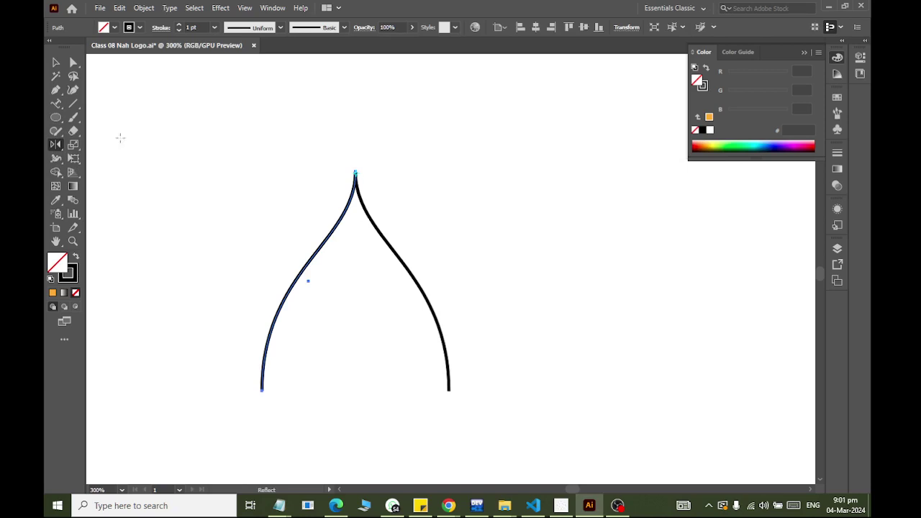
Select both arch halves and reflect them horizontally as a copy to close the leaf
{"action": "left_click", "coordinate": [56, 63]}
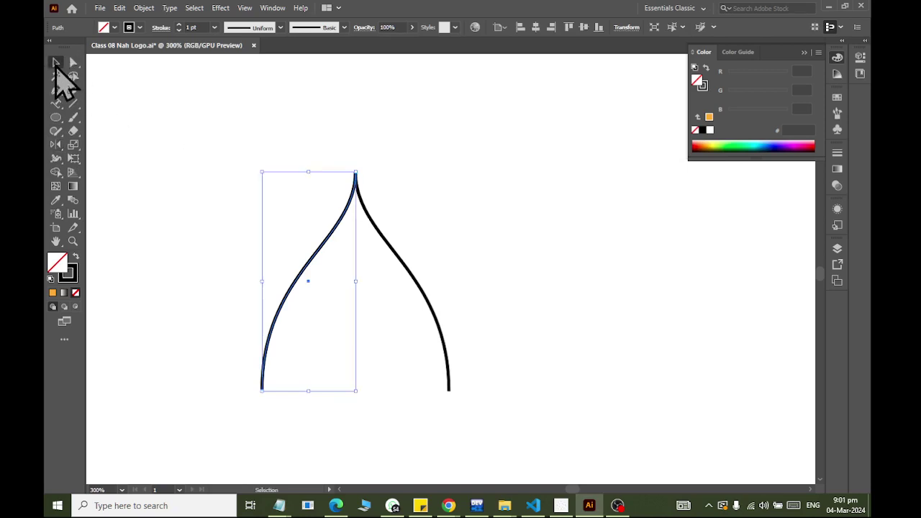
{"action": "left_click", "coordinate": [241, 176]}
{"action": "left_click_drag", "start_coordinate": [228, 283], "coordinate": [530, 430]}
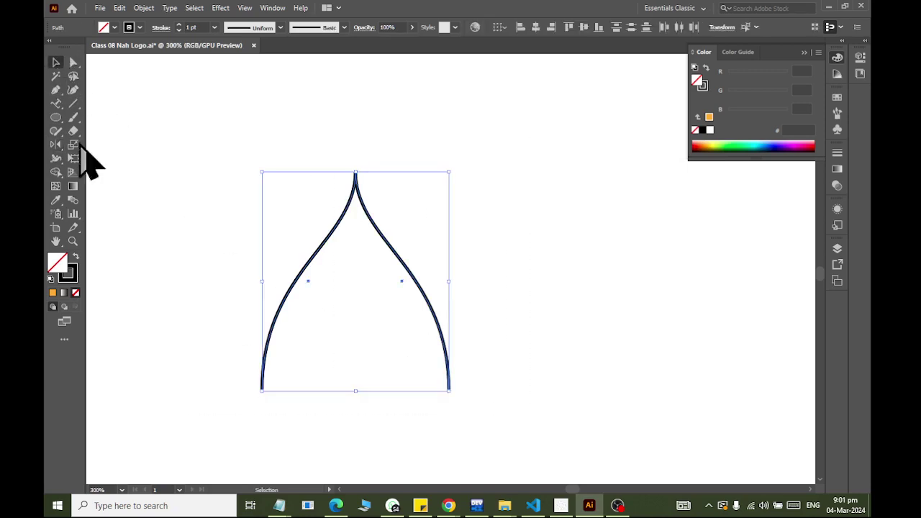
{"action": "left_click", "coordinate": [56, 146]}
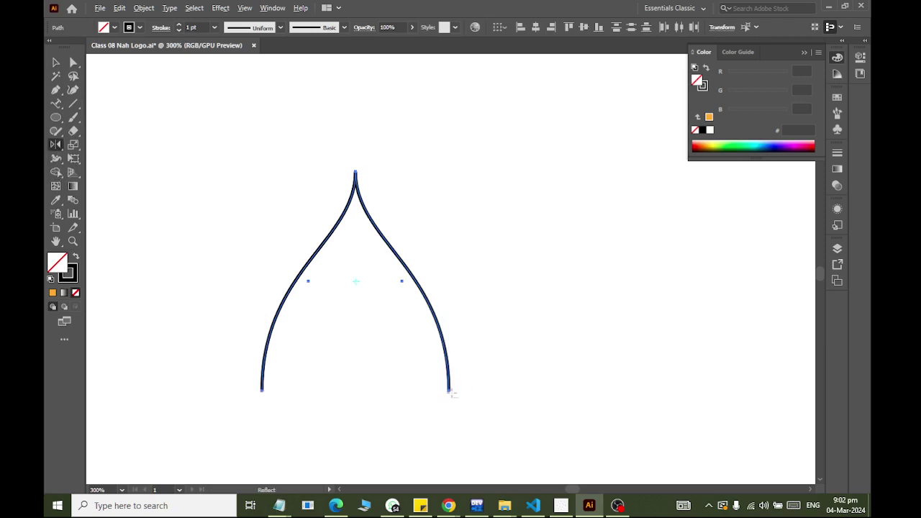
{"action": "left_click", "coordinate": [447, 389], "text": "alt"}
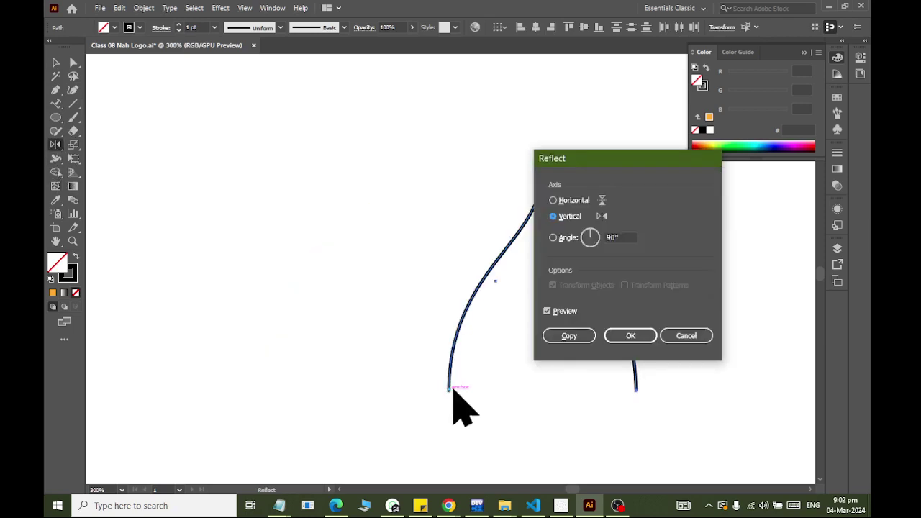
{"action": "left_click", "coordinate": [556, 201]}
{"action": "left_click", "coordinate": [555, 339]}
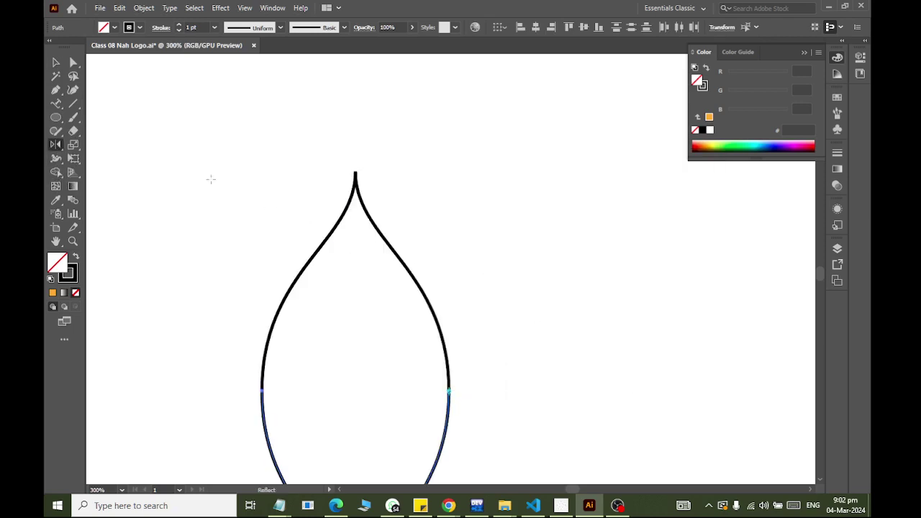
{"action": "left_click", "coordinate": [73, 62]}
{"action": "left_click", "coordinate": [171, 151]}
{"action": "scroll", "coordinate": [221, 144], "scroll_direction": "down", "scroll_amount": 2}
Average and join the leaf's right-hand endpoints into one path
{"action": "scroll", "coordinate": [295, 249], "scroll_direction": "down", "scroll_amount": 2}
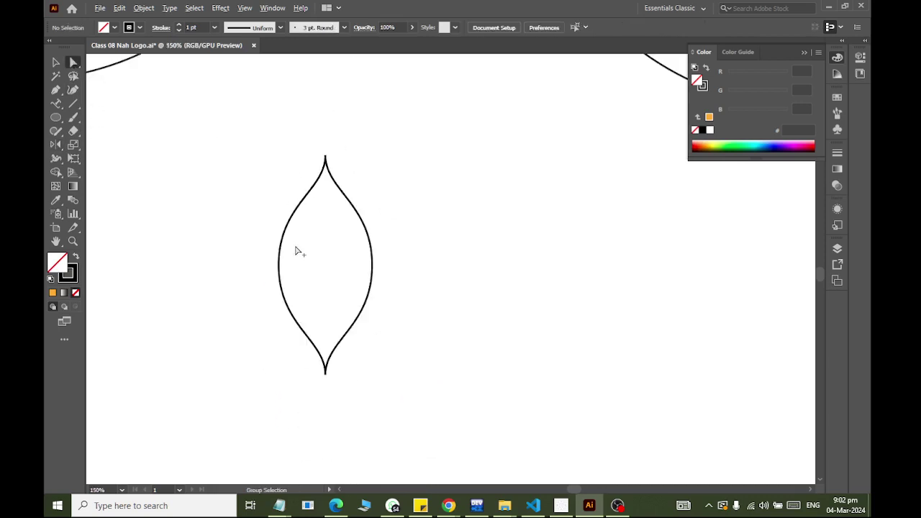
{"action": "scroll", "coordinate": [356, 249], "scroll_direction": "up", "scroll_amount": 2}
{"action": "scroll", "coordinate": [444, 252], "scroll_direction": "up", "scroll_amount": 2}
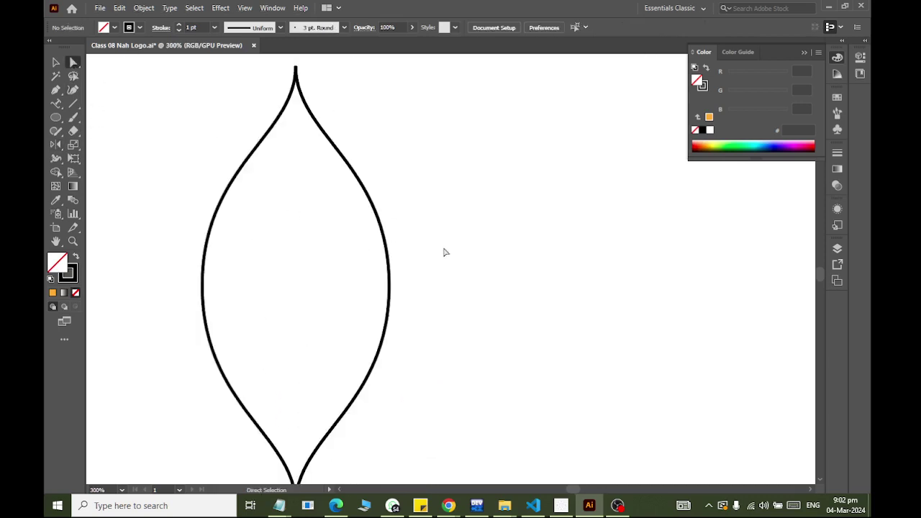
{"action": "left_click", "coordinate": [362, 180]}
{"action": "left_click_drag", "start_coordinate": [391, 165], "coordinate": [497, 140]}
{"action": "key", "text": "ctrl+z"}
{"action": "left_click", "coordinate": [528, 233]}
{"action": "left_click_drag", "start_coordinate": [365, 330], "coordinate": [366, 329]}
{"action": "right_click", "coordinate": [391, 288]}
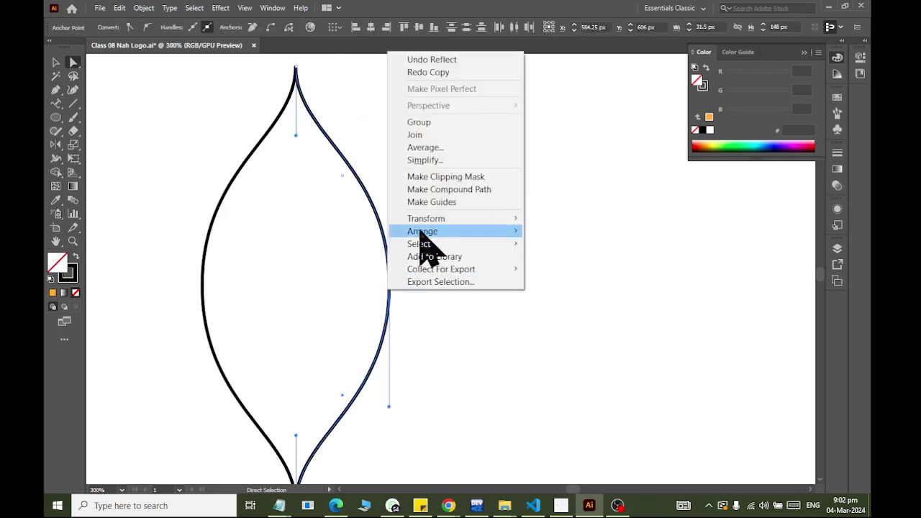
{"action": "left_click", "coordinate": [424, 147]}
{"action": "left_click", "coordinate": [433, 291]}
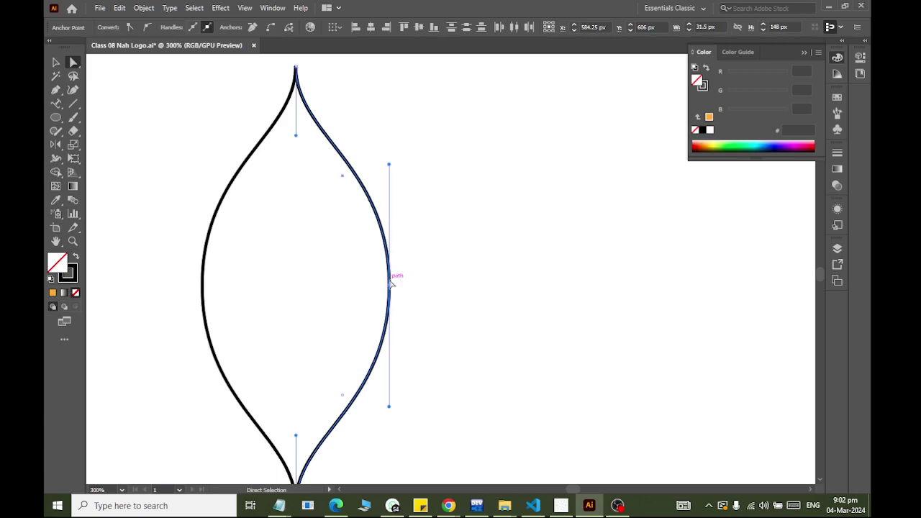
{"action": "right_click", "coordinate": [393, 268]}
{"action": "left_click", "coordinate": [421, 124]}
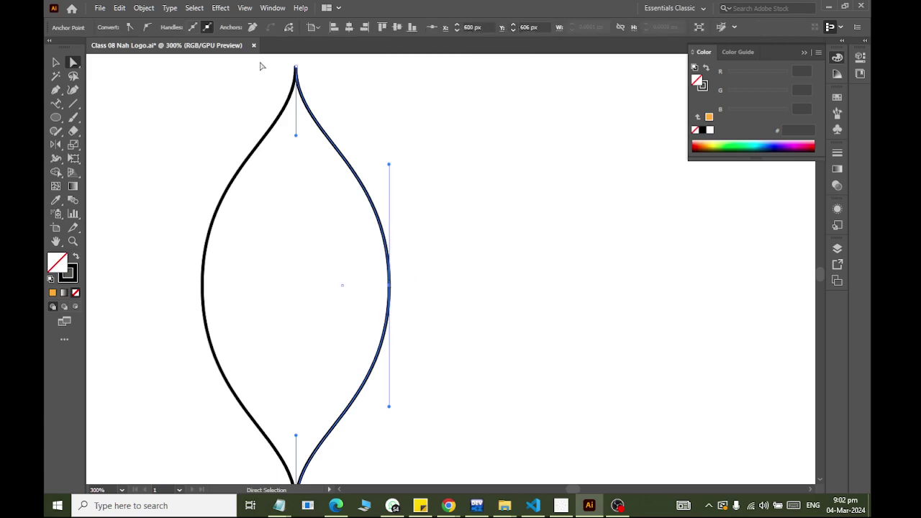
Average both top endpoints on both axes and join them into one sharp tip
{"action": "left_click_drag", "start_coordinate": [333, 94], "coordinate": [319, 95]}
{"action": "right_click", "coordinate": [295, 74]}
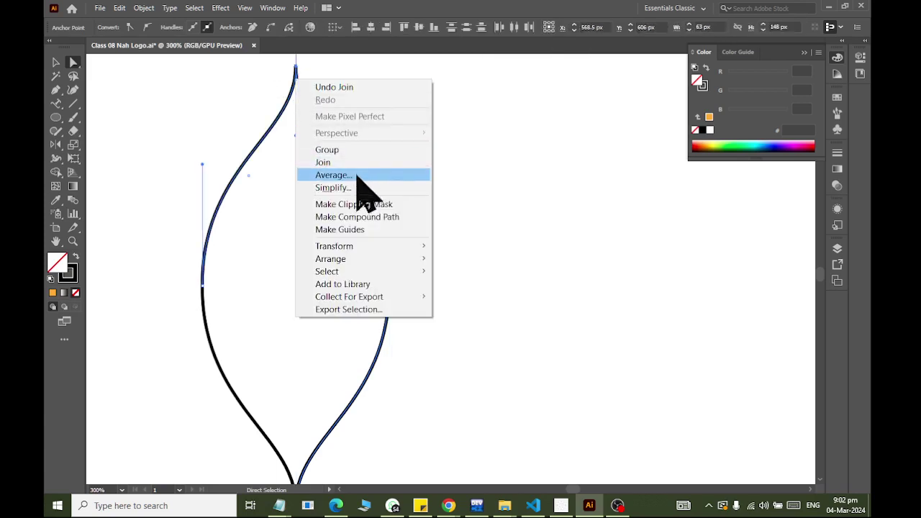
{"action": "left_click", "coordinate": [360, 173]}
{"action": "left_click", "coordinate": [429, 288]}
{"action": "right_click", "coordinate": [298, 80]}
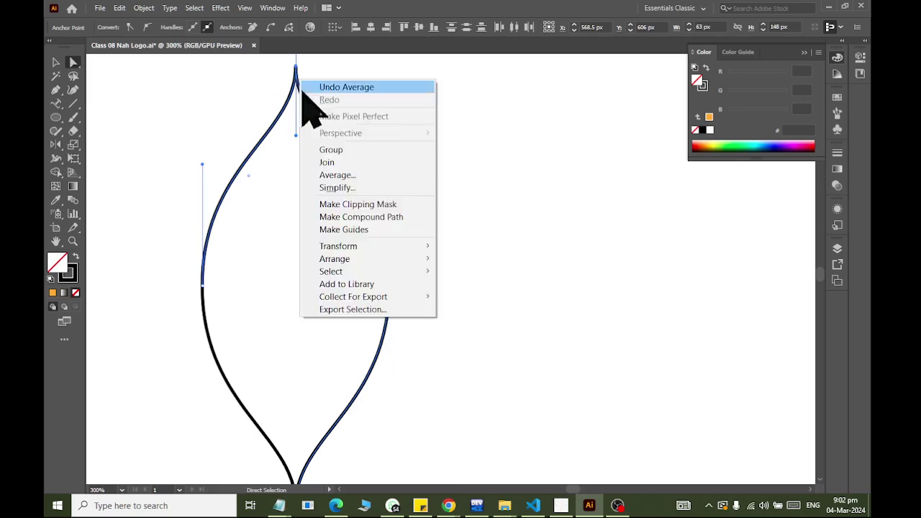
{"action": "left_click", "coordinate": [326, 162]}
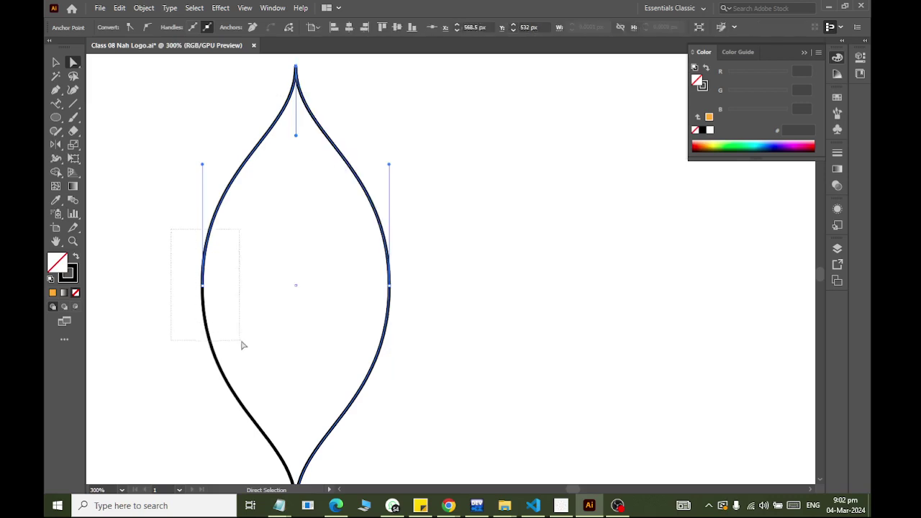
Average and join the leaf's bottom endpoints into a single point
{"action": "left_click_drag", "start_coordinate": [242, 346], "coordinate": [243, 345]}
{"action": "right_click", "coordinate": [198, 295]}
{"action": "left_click", "coordinate": [240, 142]}
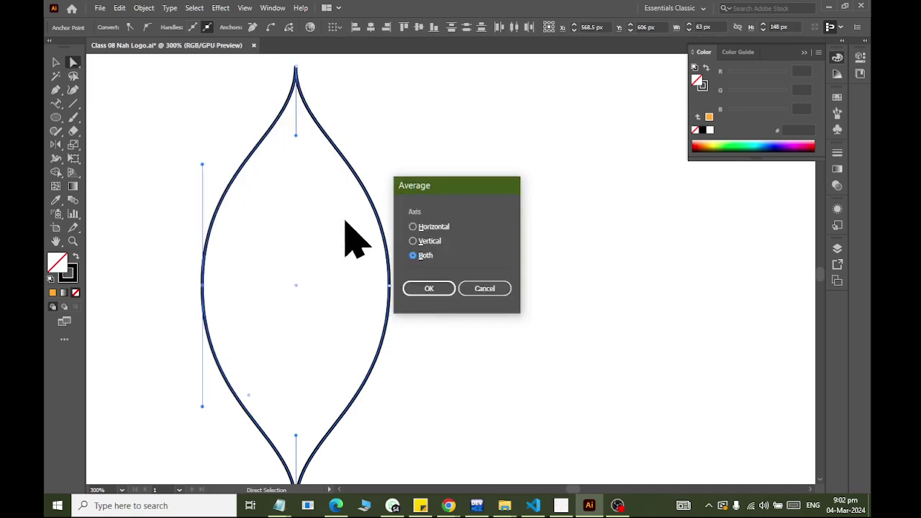
{"action": "left_click", "coordinate": [434, 289]}
{"action": "right_click", "coordinate": [212, 297]}
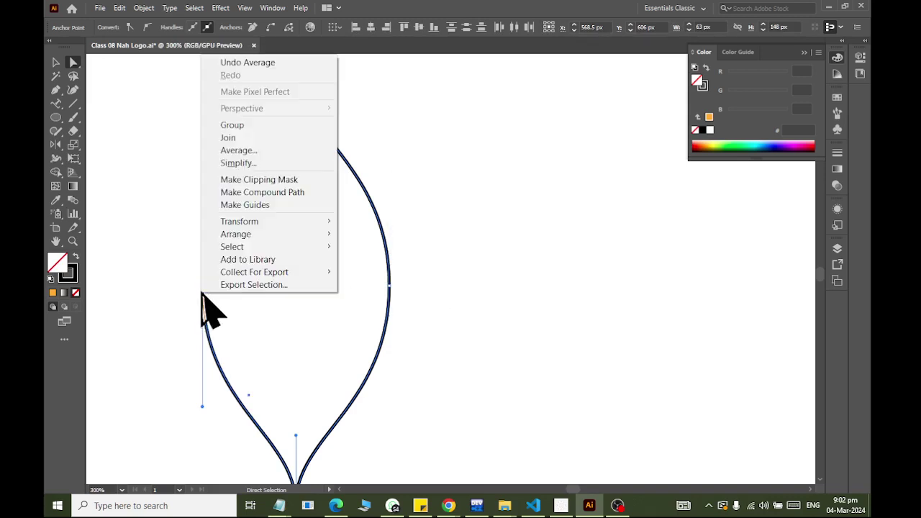
{"action": "left_click", "coordinate": [241, 138]}
{"action": "scroll", "coordinate": [265, 204], "scroll_direction": "down", "scroll_amount": 3}
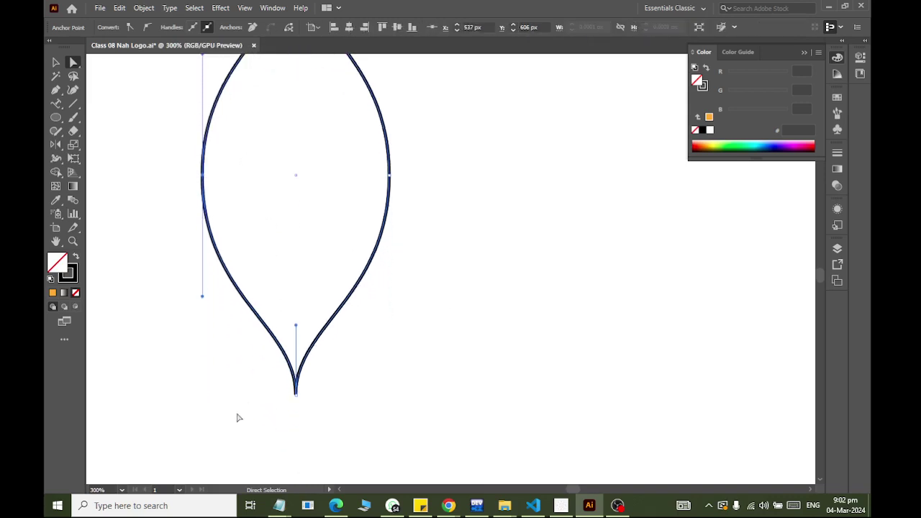
Re-average and join the points at the leaf's bottom tip into one point
{"action": "left_click_drag", "start_coordinate": [322, 422], "coordinate": [322, 422]}
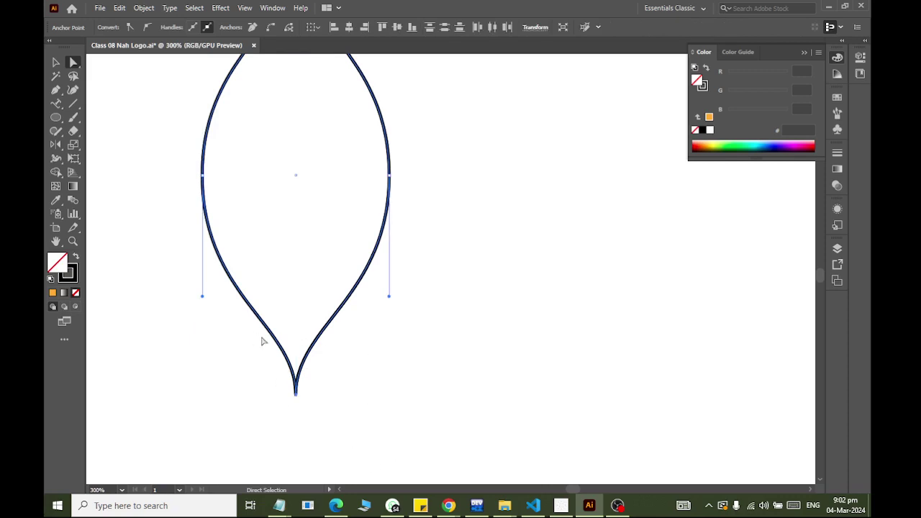
{"action": "right_click", "coordinate": [286, 361]}
{"action": "left_click", "coordinate": [336, 215]}
{"action": "left_click", "coordinate": [432, 289]}
{"action": "right_click", "coordinate": [310, 357]}
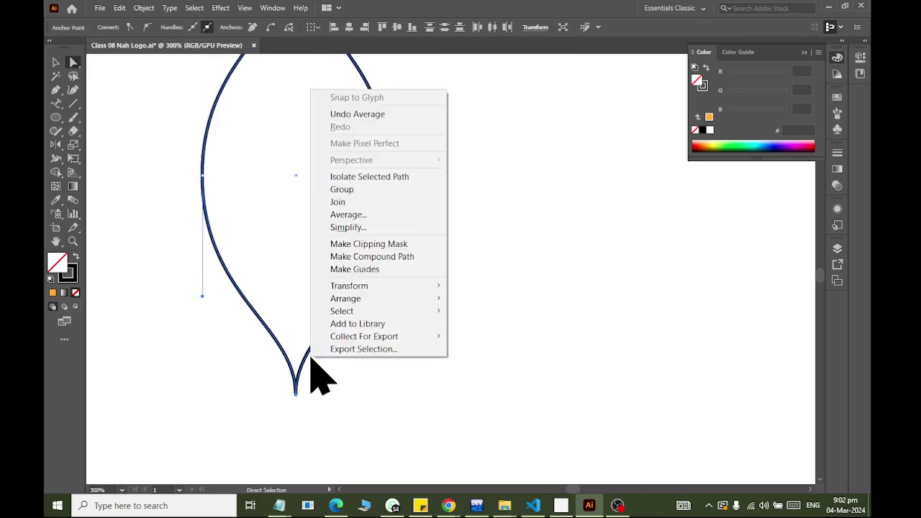
{"action": "left_click", "coordinate": [348, 203]}
{"action": "scroll", "coordinate": [345, 232], "scroll_direction": "down", "scroll_amount": 3}
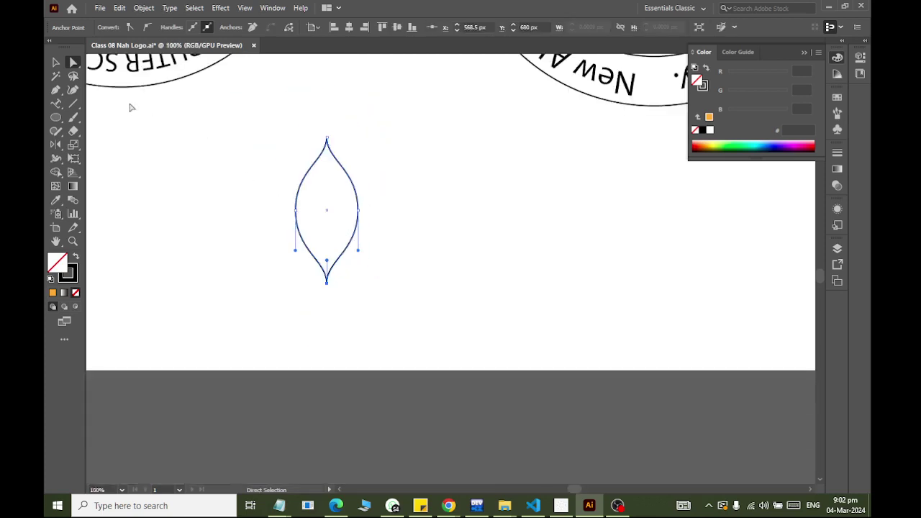
Move the leaf and align it horizontally and vertically centred on the right logo's inner circle
{"action": "left_click", "coordinate": [58, 65]}
{"action": "left_click", "coordinate": [344, 198]}
{"action": "left_click_drag", "start_coordinate": [357, 202], "coordinate": [403, 161]}
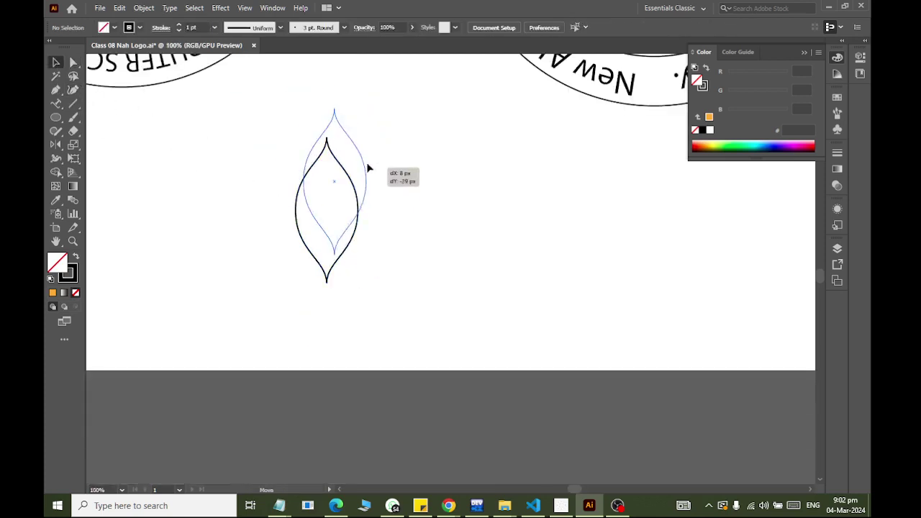
{"action": "scroll", "coordinate": [382, 216], "scroll_direction": "down", "scroll_amount": 3}
{"action": "scroll", "coordinate": [417, 194], "scroll_direction": "up", "scroll_amount": 1}
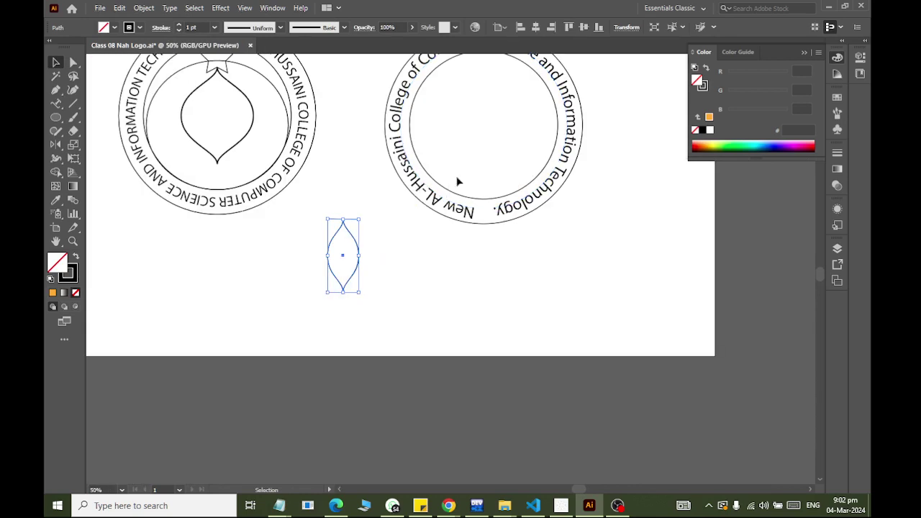
{"action": "left_click", "coordinate": [444, 189]}
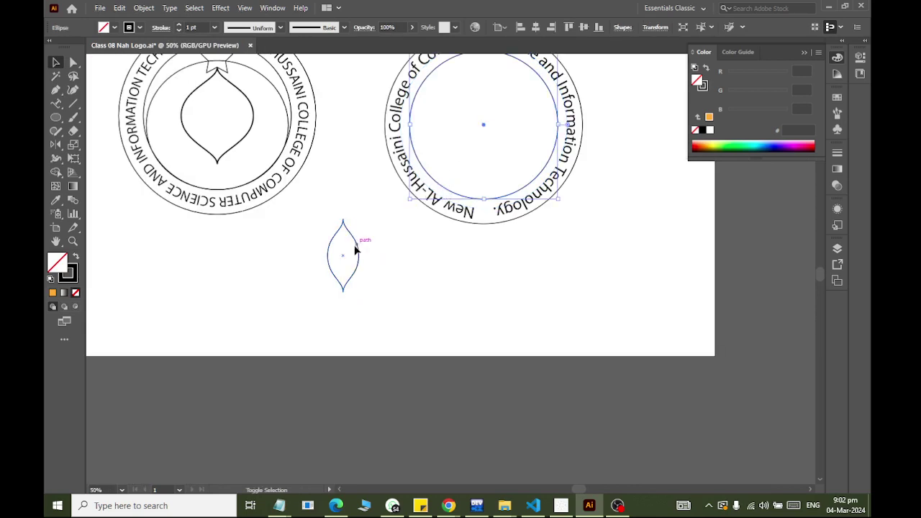
{"action": "left_click", "coordinate": [359, 254], "text": "shift"}
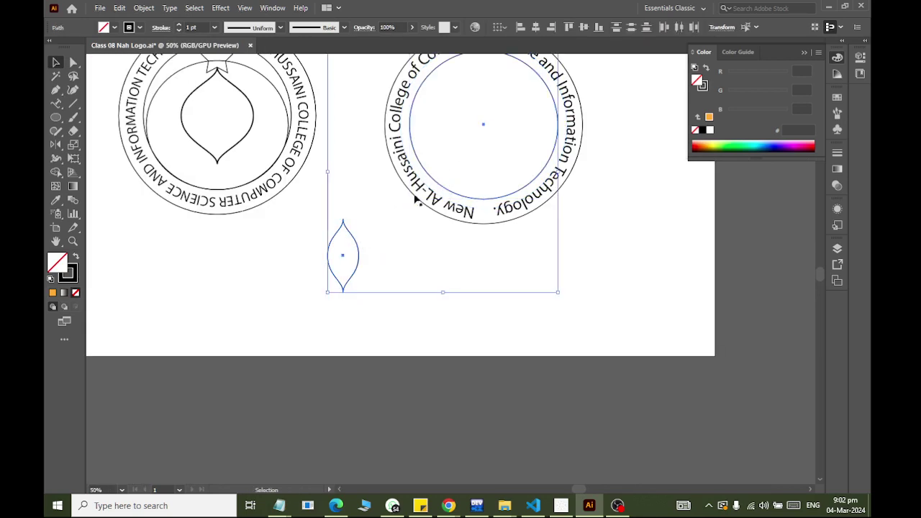
{"action": "left_click", "coordinate": [535, 27]}
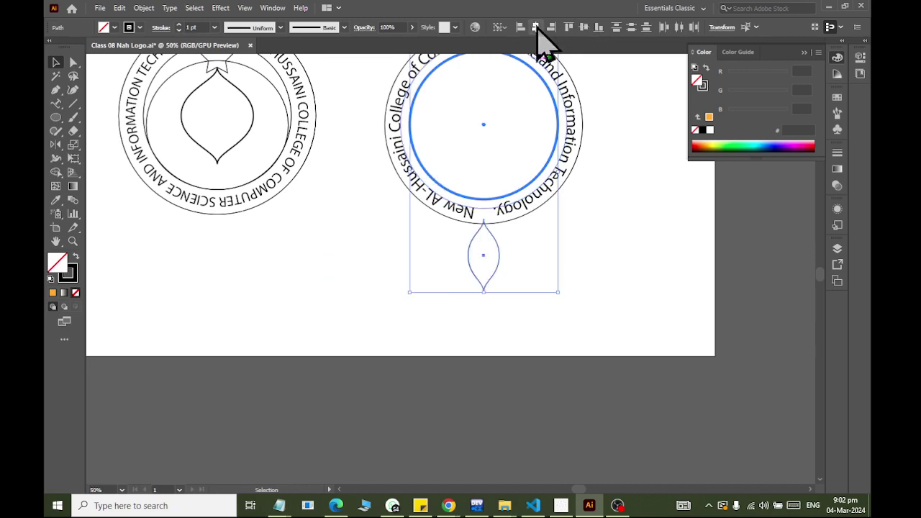
{"action": "left_click", "coordinate": [583, 27]}
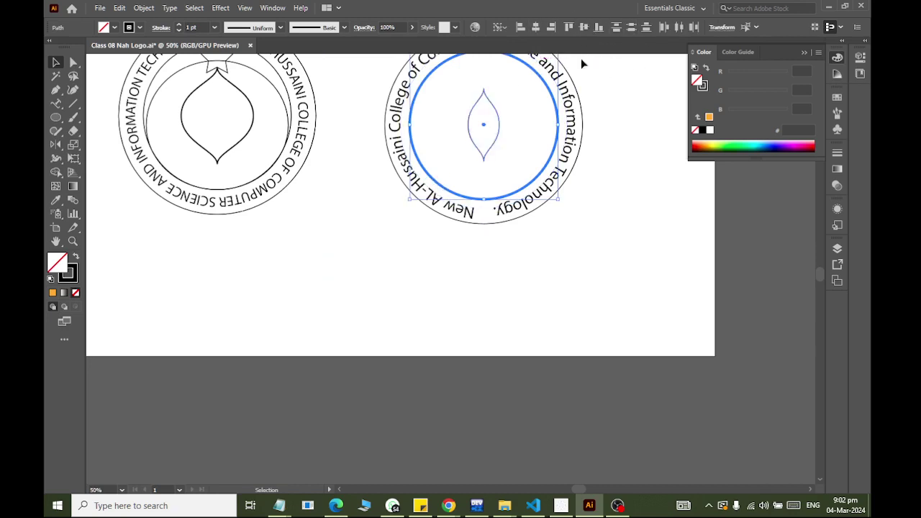
{"action": "left_click", "coordinate": [605, 137]}
Enlarge the leaf from its bottom edge and widen it from its side
{"action": "scroll", "coordinate": [576, 130], "scroll_direction": "up", "scroll_amount": 1}
{"action": "scroll", "coordinate": [597, 242], "scroll_direction": "up", "scroll_amount": 2}
{"action": "scroll", "coordinate": [596, 234], "scroll_direction": "up", "scroll_amount": 3, "text": "alt"}
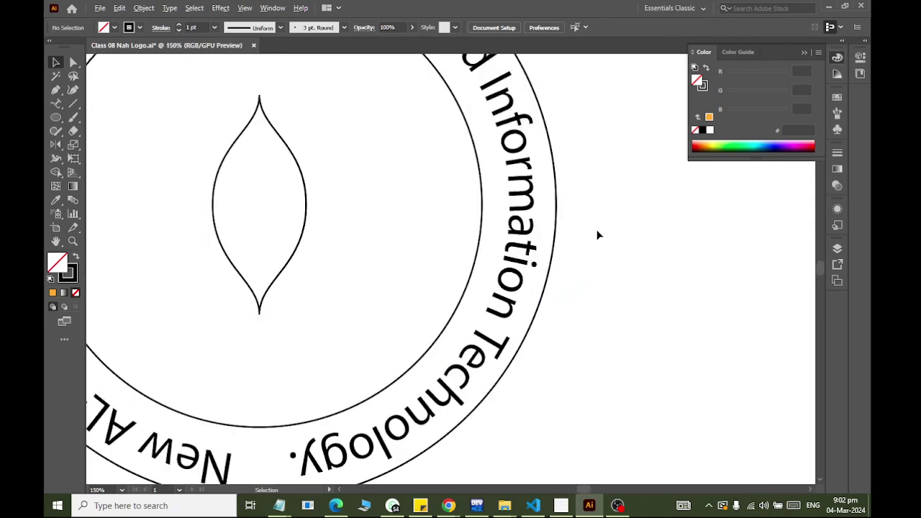
{"action": "scroll", "coordinate": [580, 214], "scroll_direction": "down", "scroll_amount": 2}
{"action": "scroll", "coordinate": [415, 183], "scroll_direction": "down", "scroll_amount": 2, "text": "alt"}
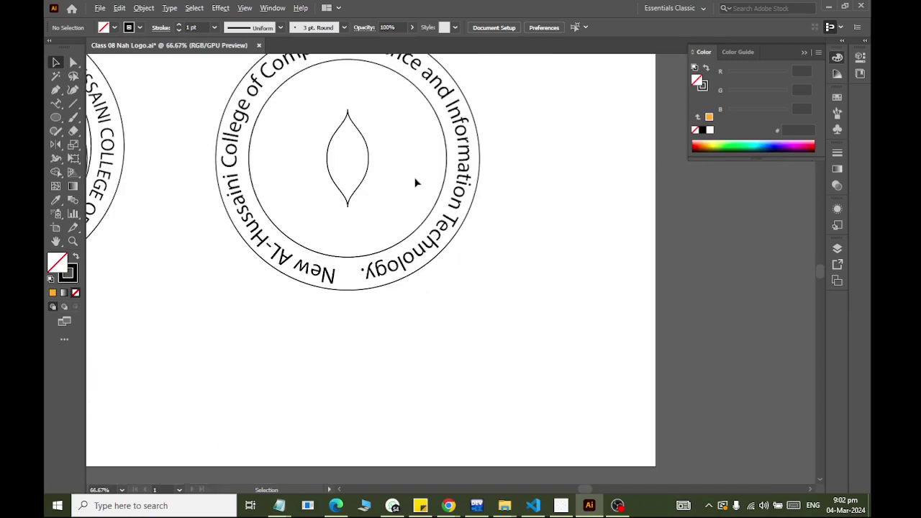
{"action": "left_click", "coordinate": [368, 171]}
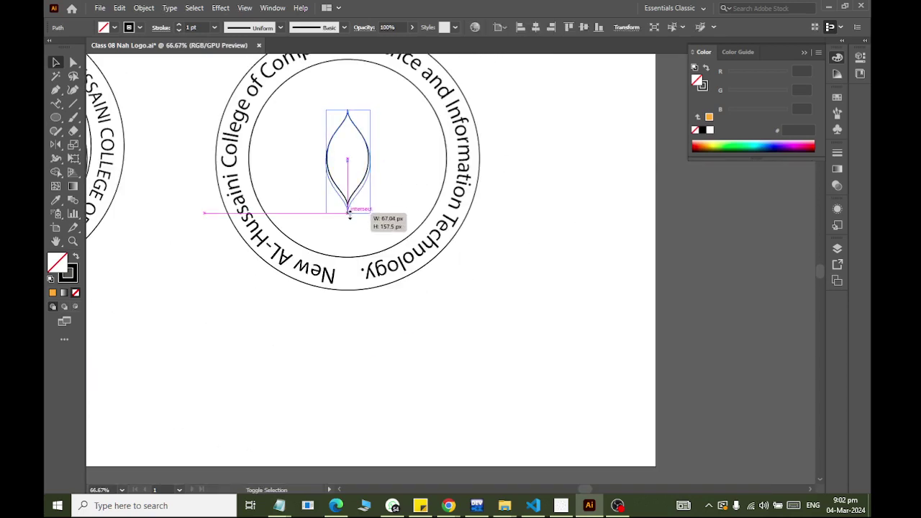
{"action": "left_click_drag", "start_coordinate": [351, 210], "coordinate": [381, 220]}
{"action": "left_click_drag", "start_coordinate": [370, 162], "coordinate": [387, 165]}
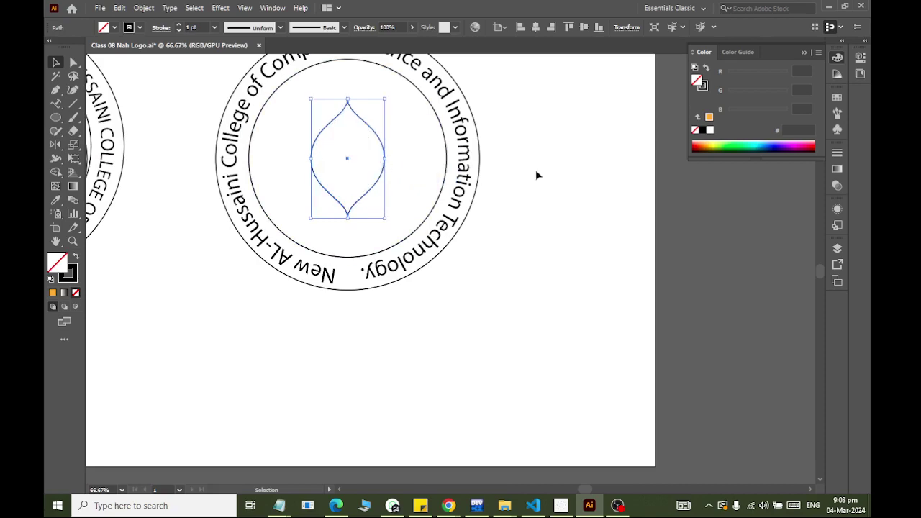
{"action": "left_click", "coordinate": [563, 244]}
{"action": "scroll", "coordinate": [565, 223], "scroll_direction": "up", "scroll_amount": 3}
{"action": "key", "text": "ctrl+minus"}
{"action": "key", "text": "ctrl+minus"}
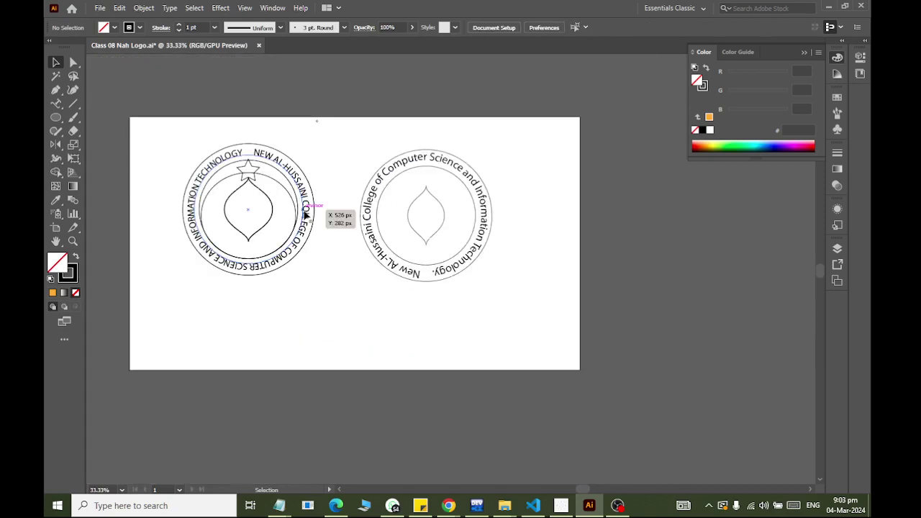
Squash the inner circle down from its top and shrink it slightly into an ellipse
{"action": "scroll", "coordinate": [332, 94], "scroll_direction": "up", "scroll_amount": 1, "text": "alt"}
{"action": "scroll", "coordinate": [396, 133], "scroll_direction": "up", "scroll_amount": 1, "text": "alt"}
{"action": "scroll", "coordinate": [471, 234], "scroll_direction": "down", "scroll_amount": 3}
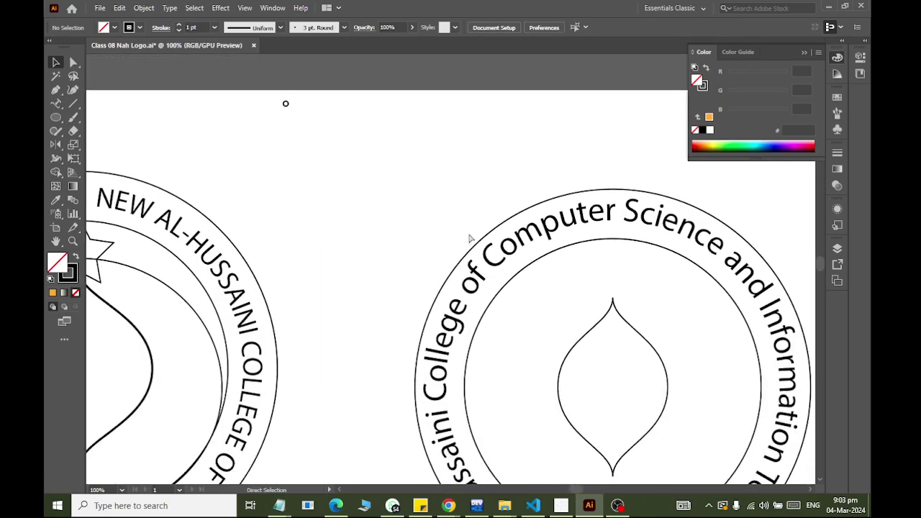
{"action": "scroll", "coordinate": [471, 251], "scroll_direction": "right", "scroll_amount": 3}
{"action": "scroll", "coordinate": [470, 251], "scroll_direction": "down", "scroll_amount": 2, "text": "alt"}
{"action": "scroll", "coordinate": [551, 313], "scroll_direction": "up", "scroll_amount": 2}
{"action": "scroll", "coordinate": [551, 314], "scroll_direction": "down", "scroll_amount": 2}
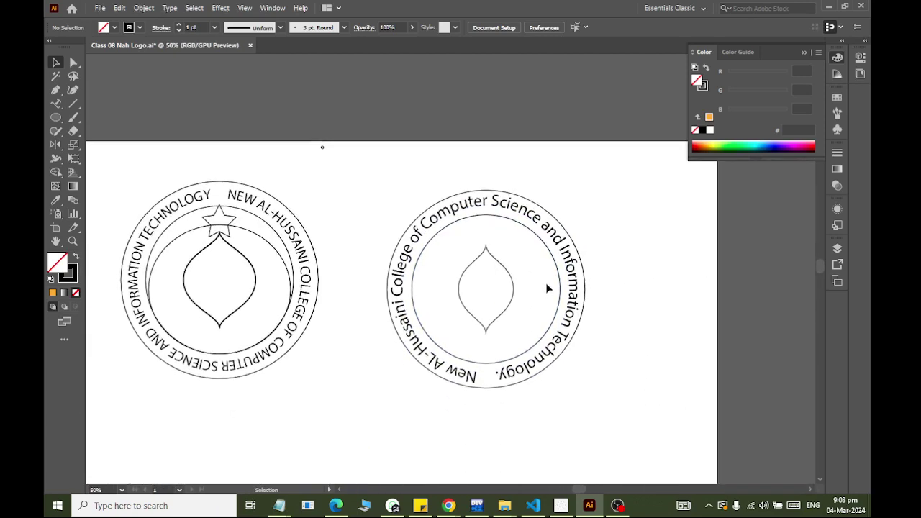
{"action": "scroll", "coordinate": [546, 288], "scroll_direction": "up", "scroll_amount": 1, "text": "alt"}
{"action": "left_click", "coordinate": [456, 154]}
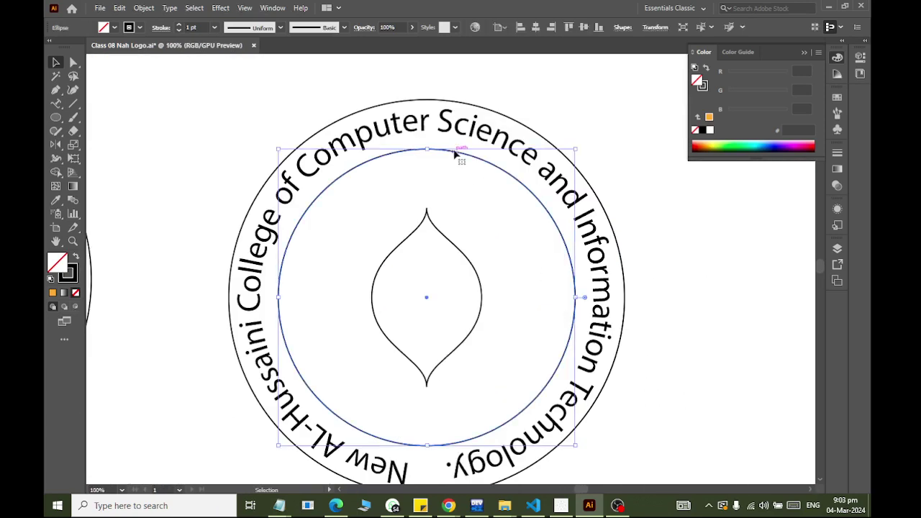
{"action": "key", "text": "a"}
{"action": "key", "text": "v"}
{"action": "left_click_drag", "start_coordinate": [427, 151], "coordinate": [427, 179]}
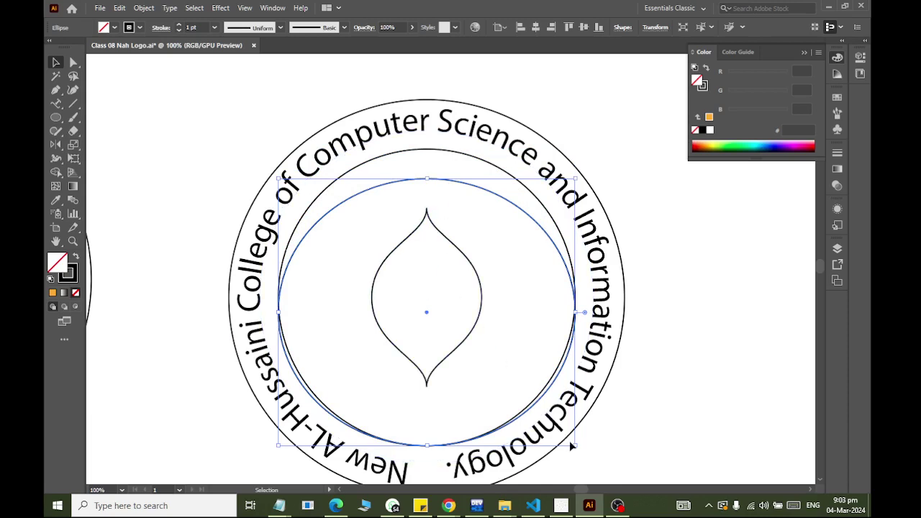
{"action": "left_click_drag", "start_coordinate": [575, 447], "coordinate": [574, 446]}
Pull the ellipse's left edge outward and nudge its position around the leaf
{"action": "scroll", "coordinate": [497, 334], "scroll_direction": "up", "scroll_amount": 1, "text": "alt"}
{"action": "scroll", "coordinate": [496, 334], "scroll_direction": "down", "scroll_amount": 3}
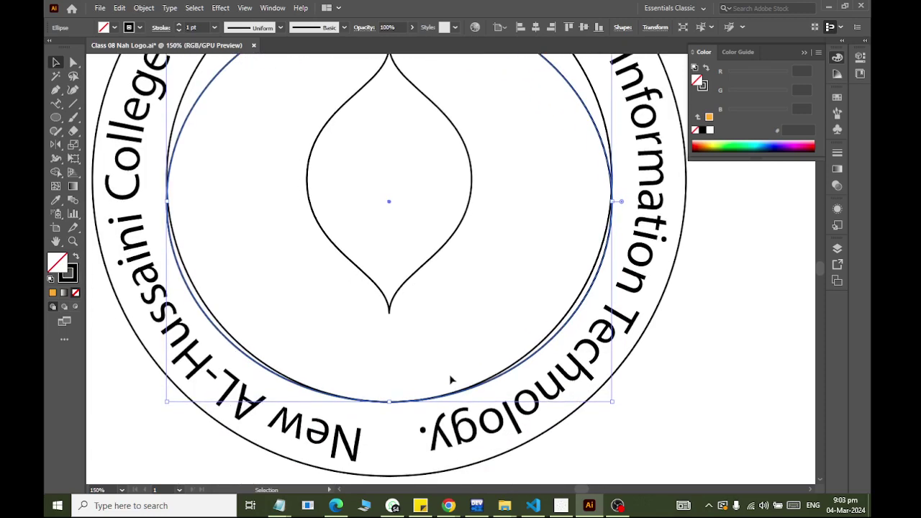
{"action": "left_click_drag", "start_coordinate": [166, 201], "coordinate": [164, 201]}
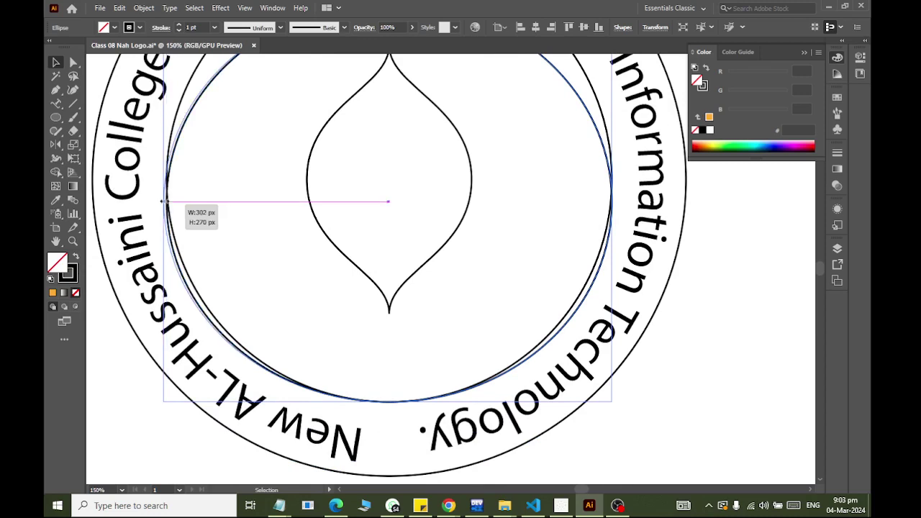
{"action": "key", "text": "v"}
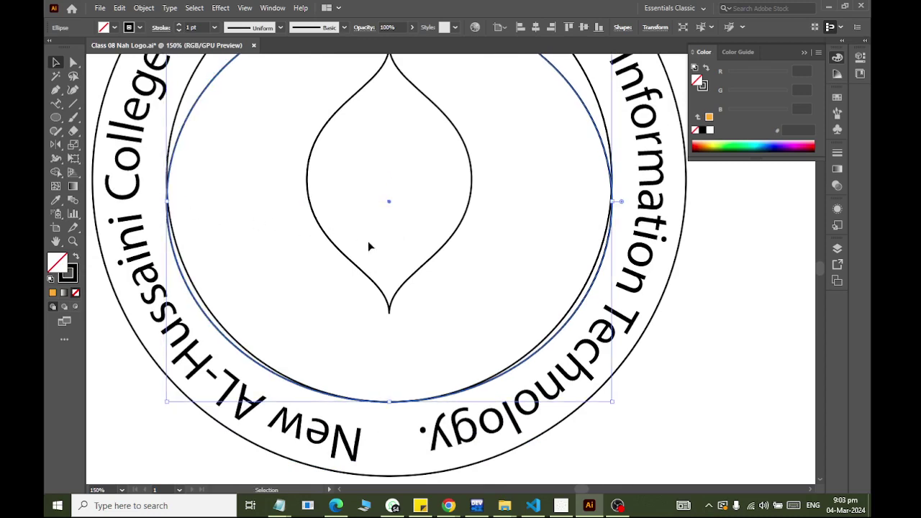
{"action": "key", "text": "Up"}
{"action": "key", "text": "Up"}
{"action": "key", "text": "Up"}
{"action": "key", "text": "Up"}
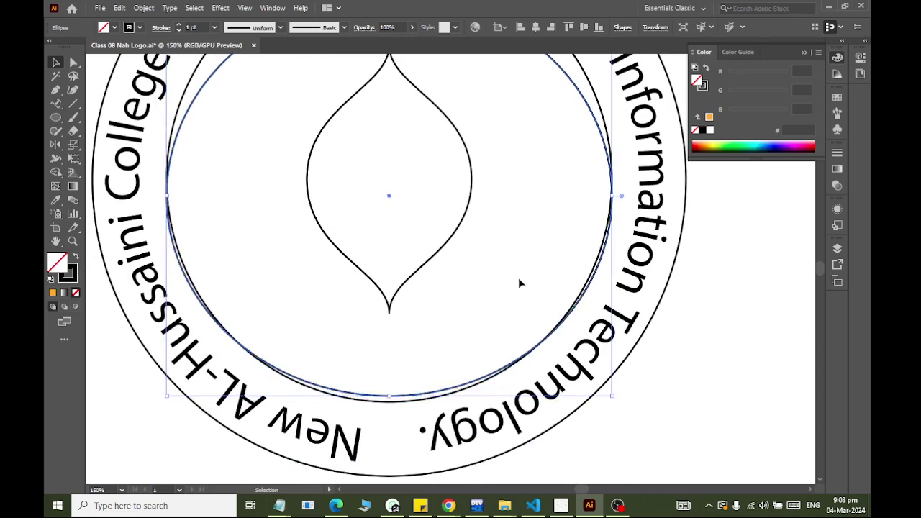
{"action": "key", "text": "Up"}
{"action": "key", "text": "Up"}
{"action": "key", "text": "Up"}
{"action": "key", "text": "Up"}
{"action": "key", "text": "Up"}
{"action": "key", "text": "Up"}
{"action": "key", "text": "Down"}
{"action": "key", "text": "Down"}
{"action": "key", "text": "Down"}
{"action": "key", "text": "Down"}
{"action": "key", "text": "Down"}
{"action": "key", "text": "Down"}
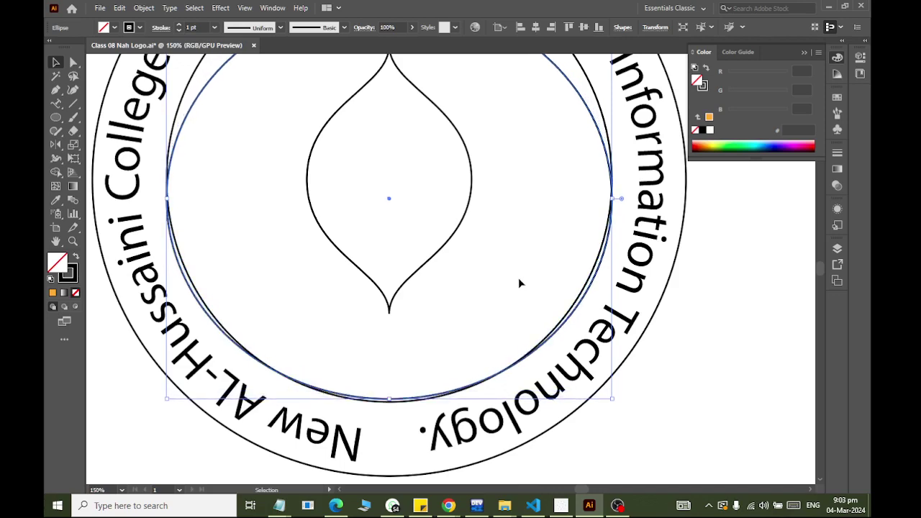
{"action": "key", "text": "Down"}
{"action": "key", "text": "Down"}
{"action": "key", "text": "Down"}
{"action": "scroll", "coordinate": [539, 199], "scroll_direction": "up", "scroll_amount": 3}
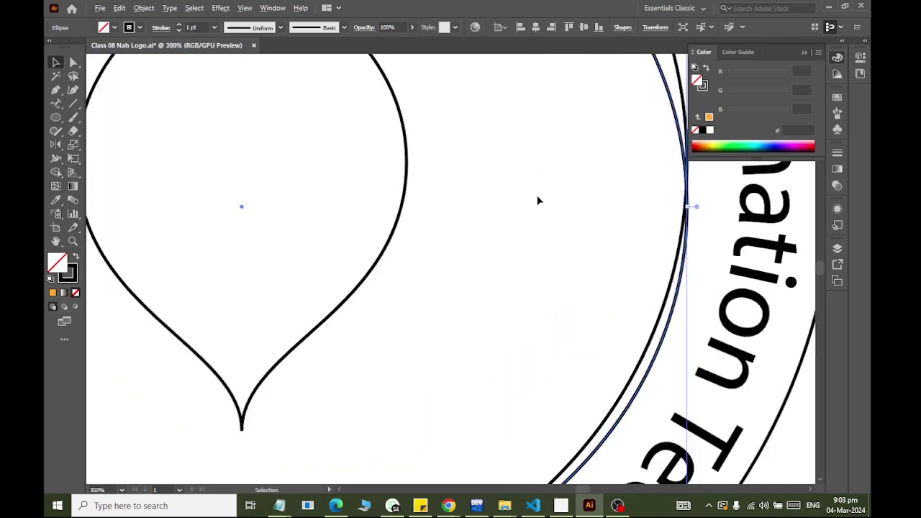
{"action": "scroll", "coordinate": [539, 201], "scroll_direction": "down", "scroll_amount": 4}
{"action": "scroll", "coordinate": [537, 203], "scroll_direction": "up", "scroll_amount": 2}
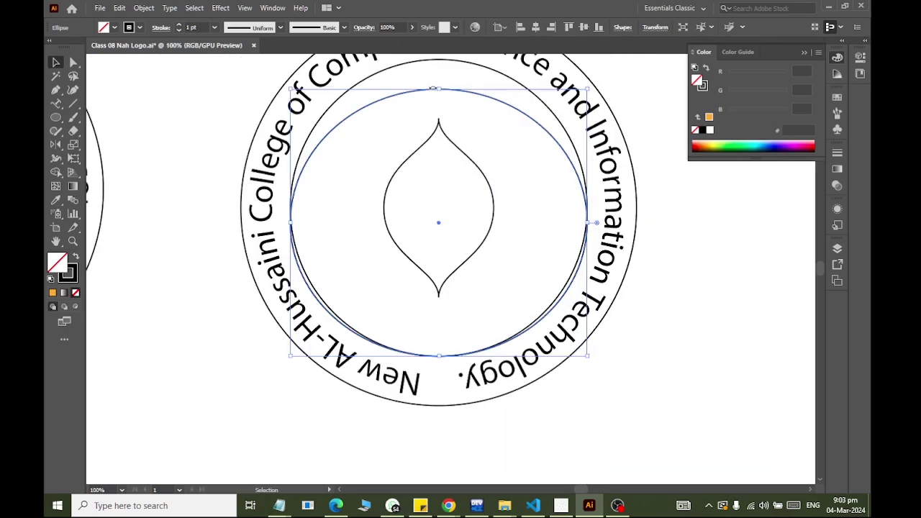
{"action": "left_click_drag", "start_coordinate": [438, 87], "coordinate": [439, 87]}
Nudge the second circle's right anchor left three times and left anchor right twice
{"action": "left_click", "coordinate": [73, 62]}
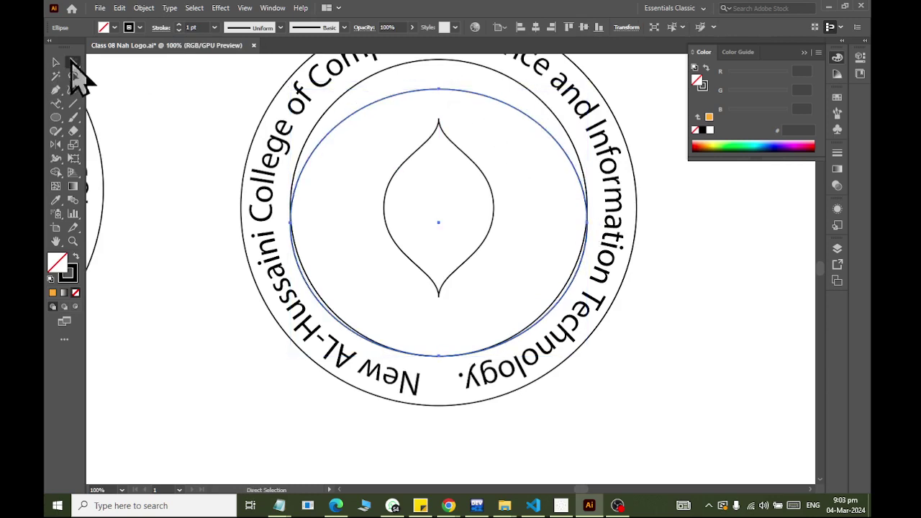
{"action": "left_click", "coordinate": [589, 223]}
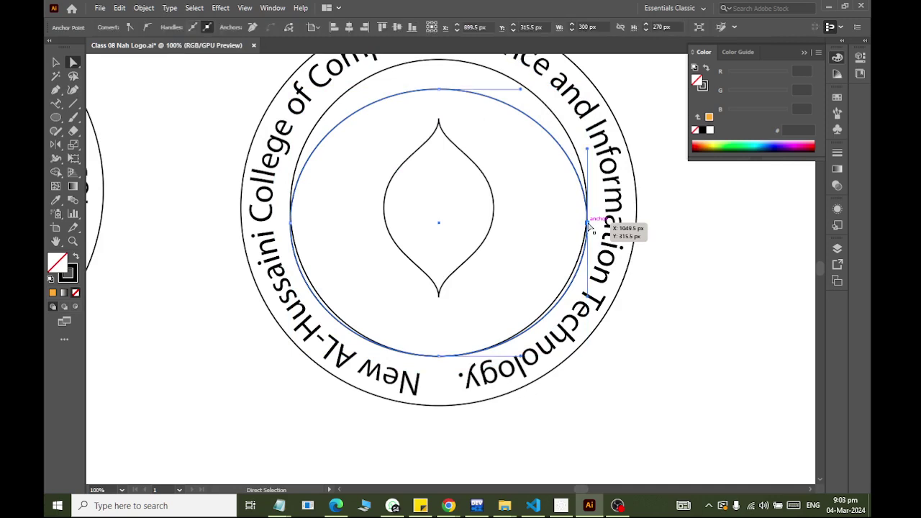
{"action": "key", "text": "Left"}
{"action": "key", "text": "Left"}
{"action": "key", "text": "Left"}
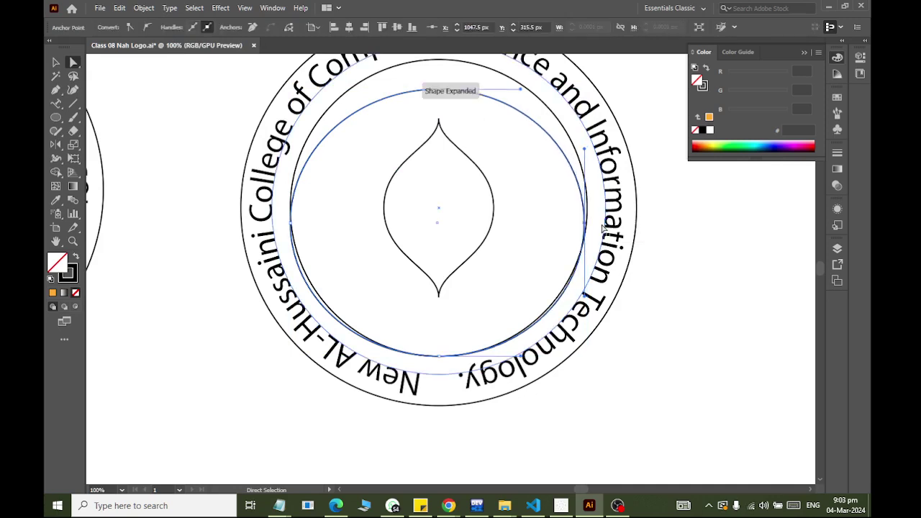
{"action": "key", "text": "Left"}
{"action": "key", "text": "Left"}
{"action": "key", "text": "Left"}
{"action": "key", "text": "Left"}
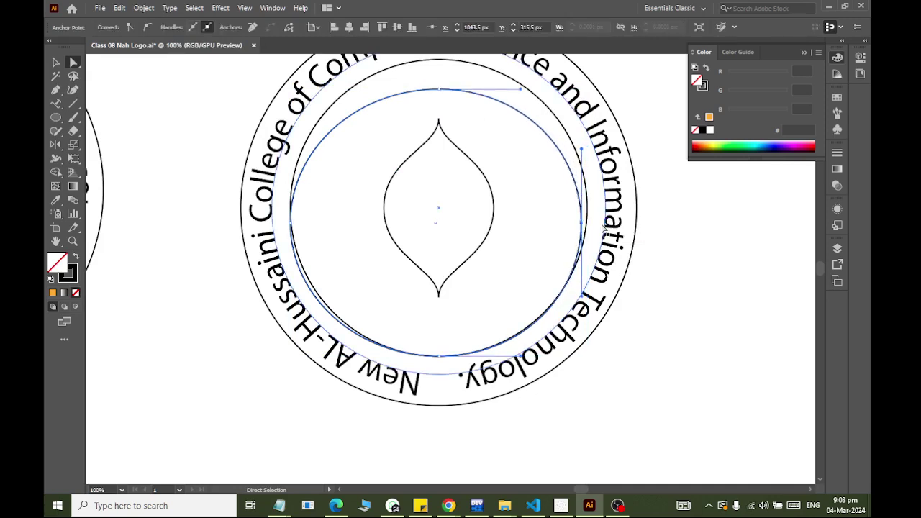
{"action": "key", "text": "Left"}
{"action": "left_click", "coordinate": [291, 226]}
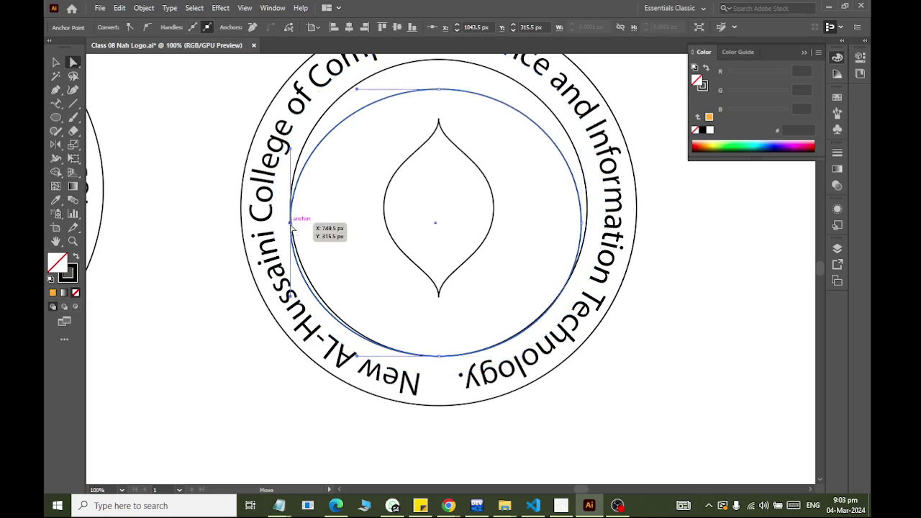
{"action": "key", "text": "Right"}
{"action": "key", "text": "Right"}
{"action": "key", "text": "Right"}
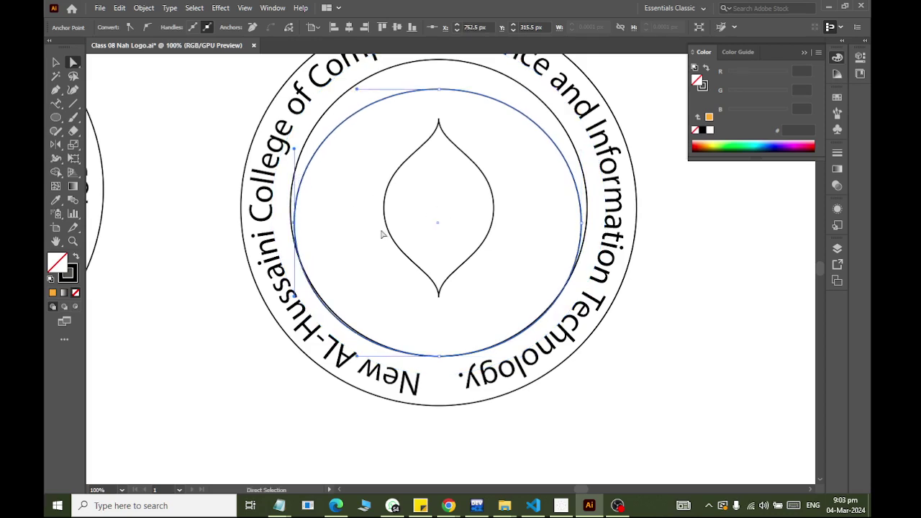
{"action": "key", "text": "Right"}
{"action": "key", "text": "Right"}
{"action": "key", "text": "Right"}
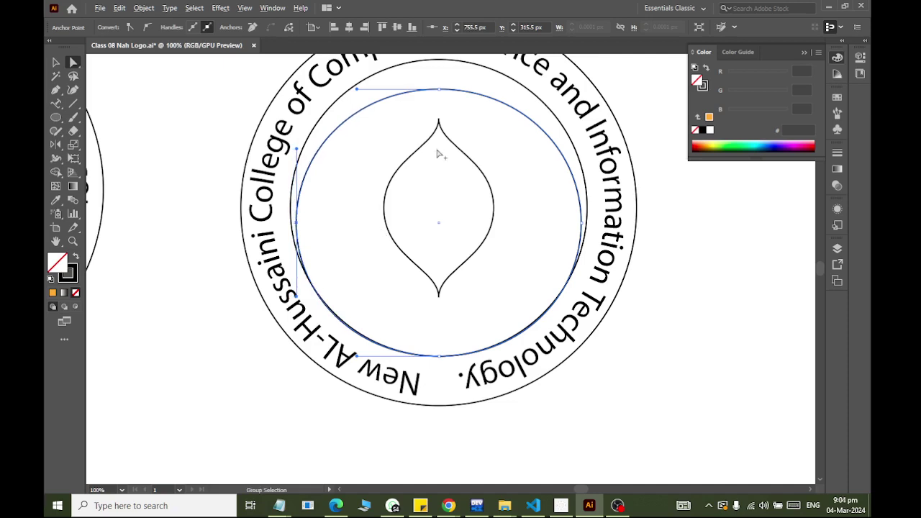
{"action": "scroll", "coordinate": [439, 153], "scroll_direction": "down", "scroll_amount": 1}
Lower the second circle's top anchor two nudges to open the crescent gap
{"action": "left_click", "coordinate": [56, 62]}
{"action": "left_click", "coordinate": [343, 384]}
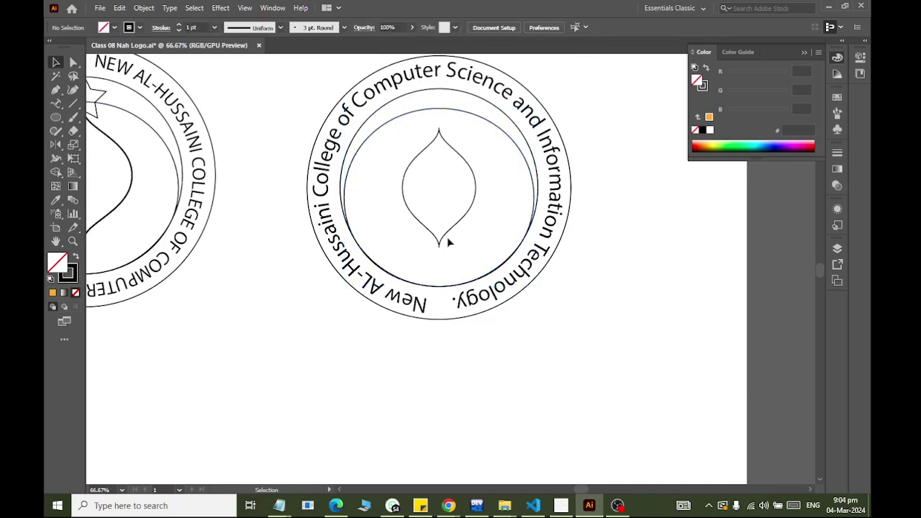
{"action": "left_click", "coordinate": [74, 63]}
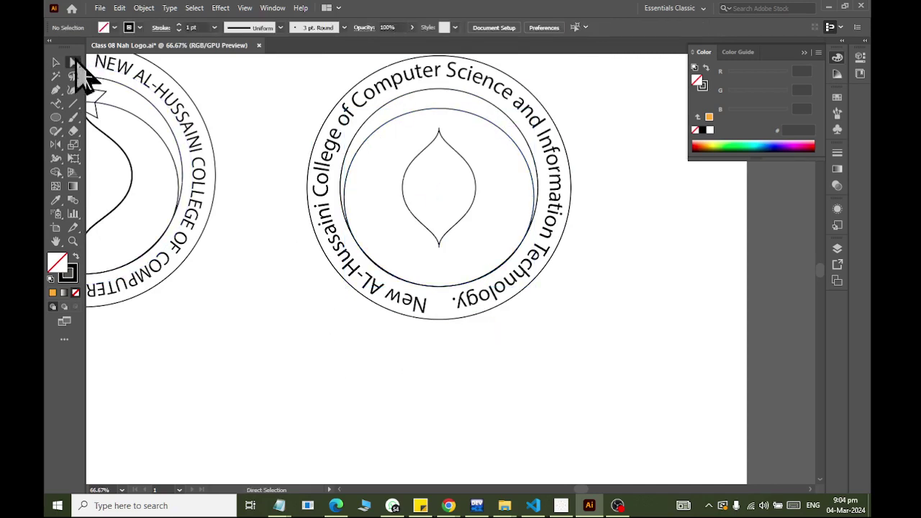
{"action": "left_click", "coordinate": [447, 111]}
{"action": "key", "text": "Down"}
{"action": "key", "text": "Down"}
{"action": "key", "text": "Down"}
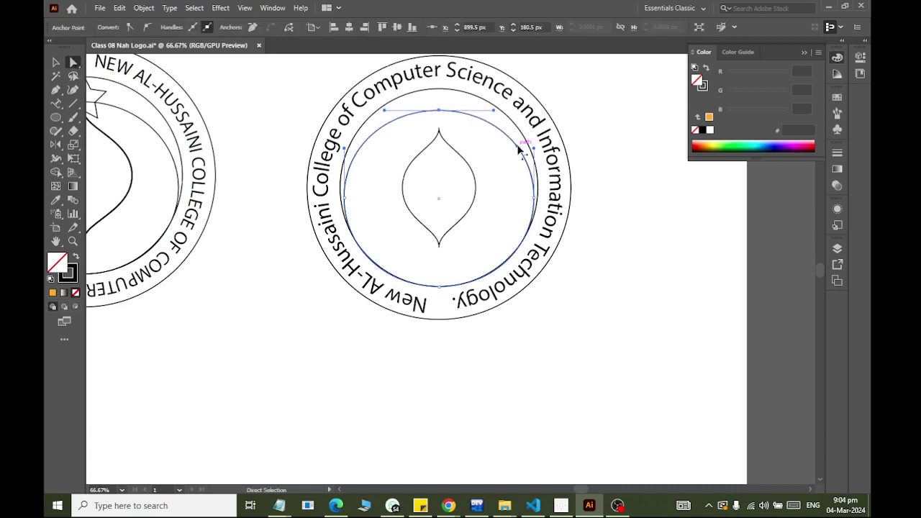
{"action": "key", "text": "Down"}
{"action": "key", "text": "Down"}
{"action": "key", "text": "Down"}
{"action": "key", "text": "Down"}
{"action": "key", "text": "Down"}
{"action": "key", "text": "Down"}
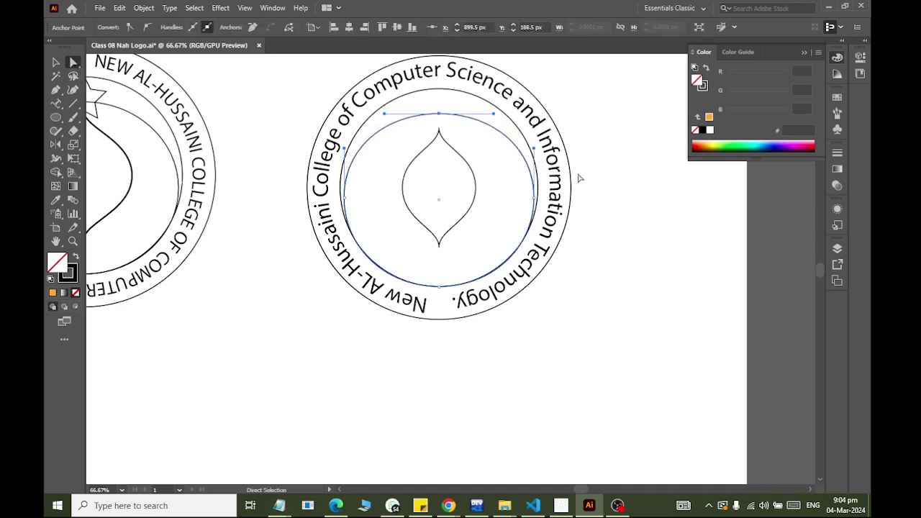
{"action": "left_click", "coordinate": [580, 178]}
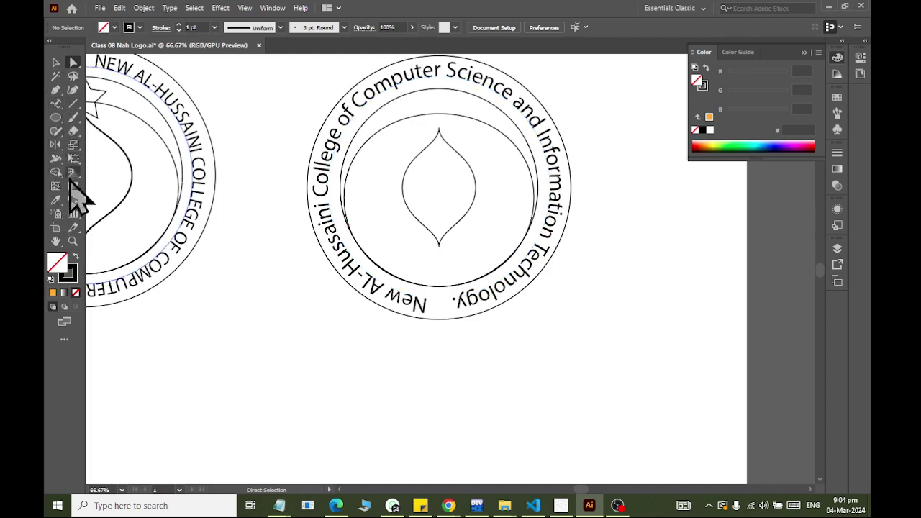
Draw a five-pointed star below the logo with the Star tool
{"action": "left_click", "coordinate": [57, 119]}
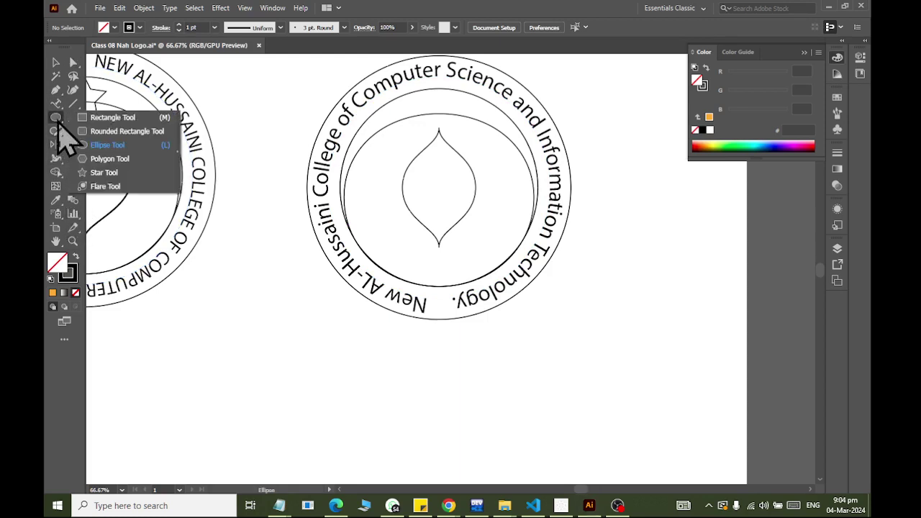
{"action": "left_click", "coordinate": [101, 173]}
{"action": "left_click_drag", "start_coordinate": [462, 336], "coordinate": [522, 365]}
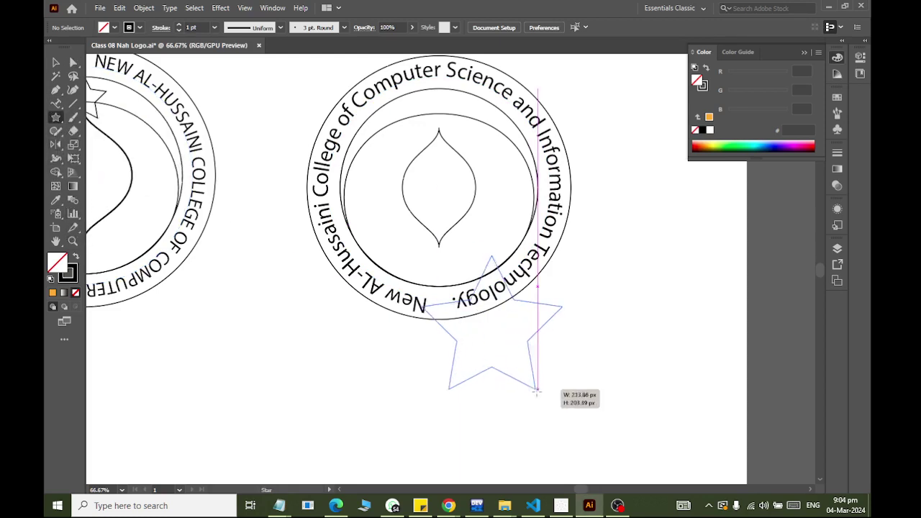
Move the star onto the leaf's top tip
{"action": "left_click", "coordinate": [56, 62]}
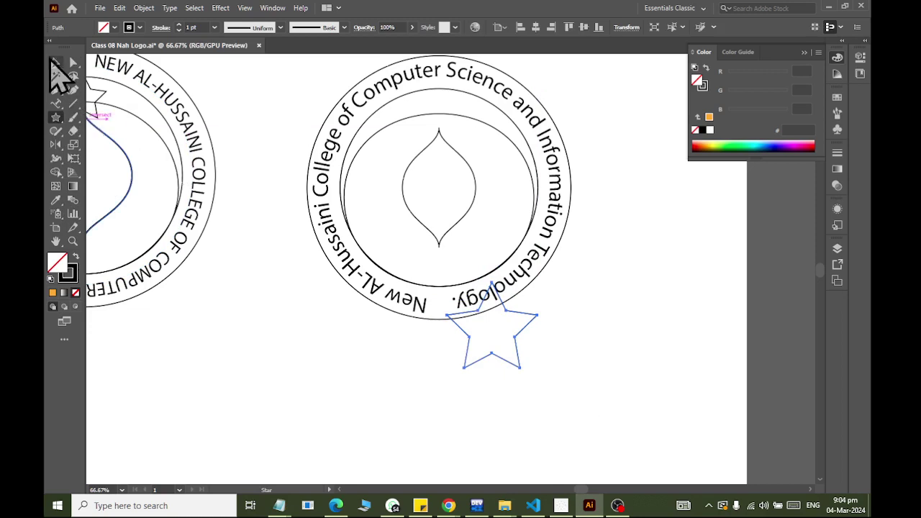
{"action": "left_click", "coordinate": [441, 368]}
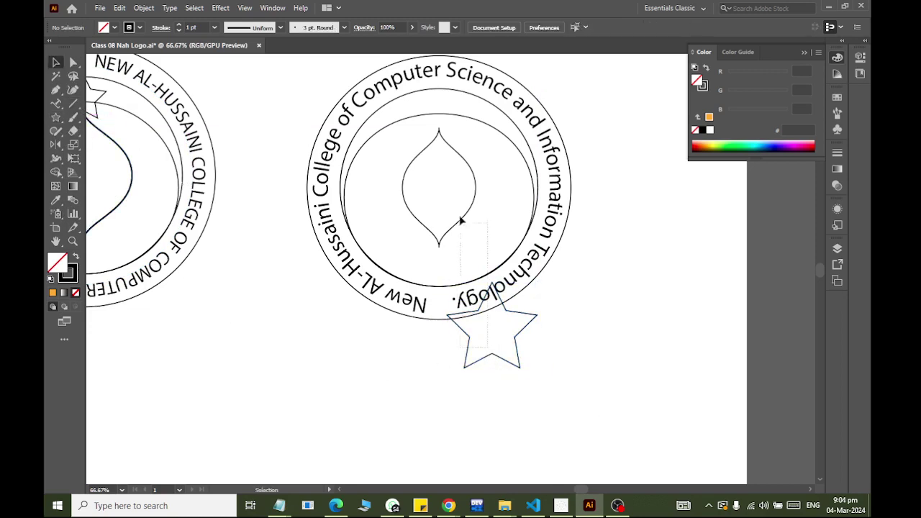
{"action": "mouse_move", "coordinate": [461, 221]}
{"action": "left_mouse_down"}
{"action": "mouse_move", "coordinate": [551, 372]}
{"action": "mouse_move", "coordinate": [446, 133]}
{"action": "left_mouse_up"}
{"action": "left_click", "coordinate": [508, 357]}
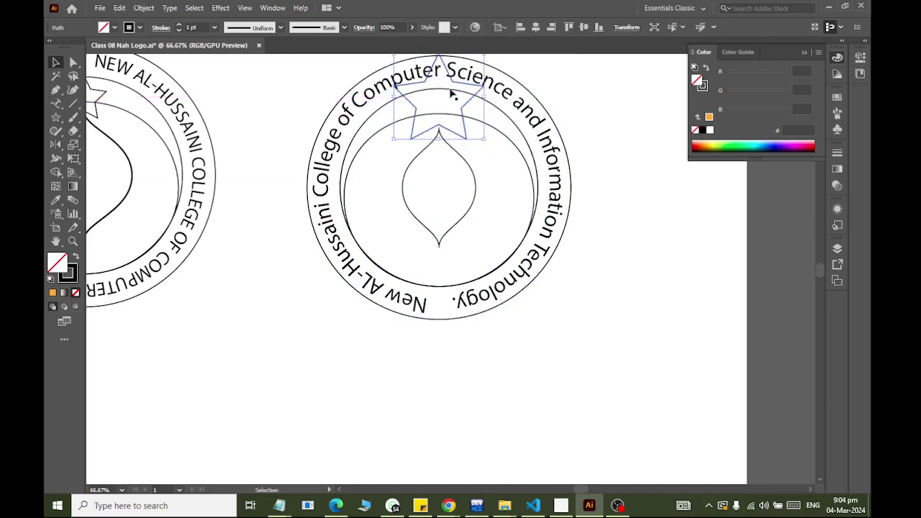
{"action": "scroll", "coordinate": [452, 185], "scroll_direction": "up", "scroll_amount": 5}
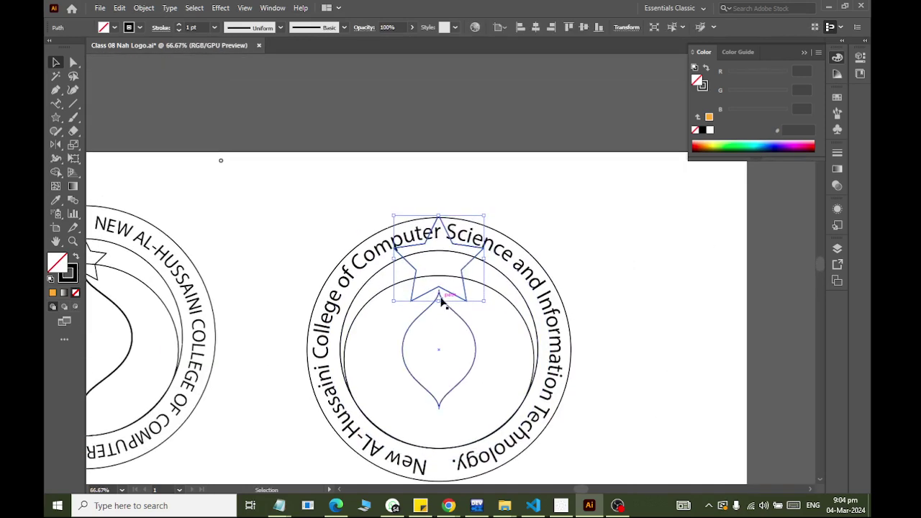
{"action": "scroll", "coordinate": [442, 230], "scroll_direction": "up", "scroll_amount": 2}
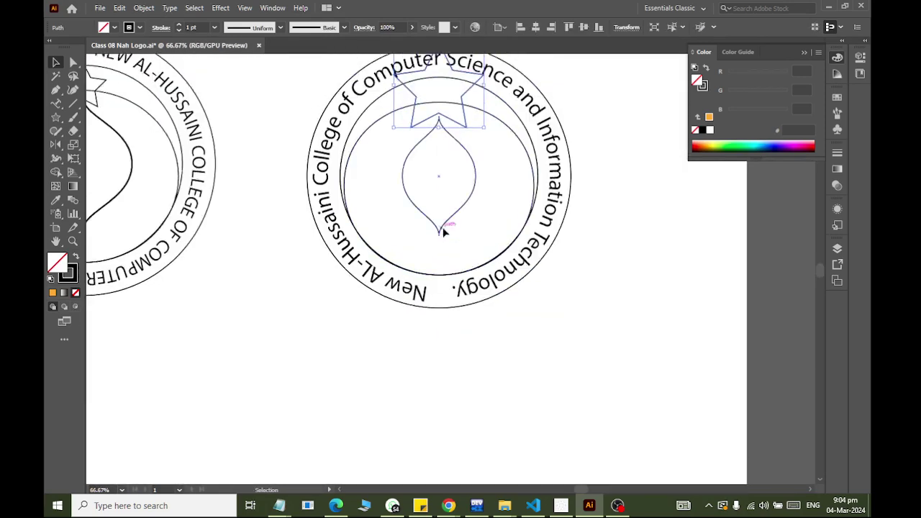
{"action": "scroll", "coordinate": [447, 196], "scroll_direction": "up", "scroll_amount": 2}
{"action": "scroll", "coordinate": [445, 205], "scroll_direction": "up", "scroll_amount": 2}
Scale the star down twice and nudge it down onto the leaf's tip
{"action": "mouse_move", "coordinate": [430, 296]}
{"action": "left_mouse_down"}
{"action": "mouse_move", "coordinate": [430, 235]}
{"action": "mouse_move", "coordinate": [430, 271]}
{"action": "left_mouse_up"}
{"action": "key", "text": "Down"}
{"action": "key", "text": "Down"}
{"action": "key", "text": "Down"}
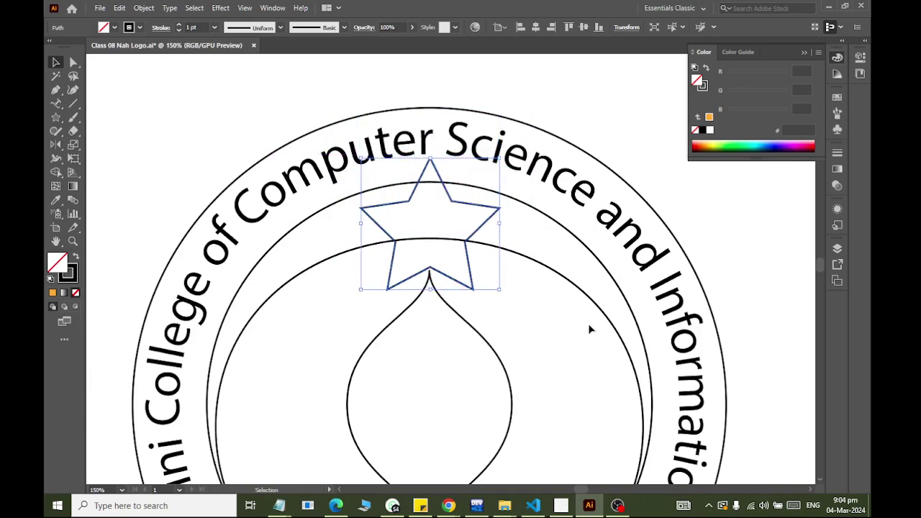
{"action": "left_click_drag", "start_coordinate": [500, 290], "coordinate": [481, 280]}
{"action": "key", "text": "Down"}
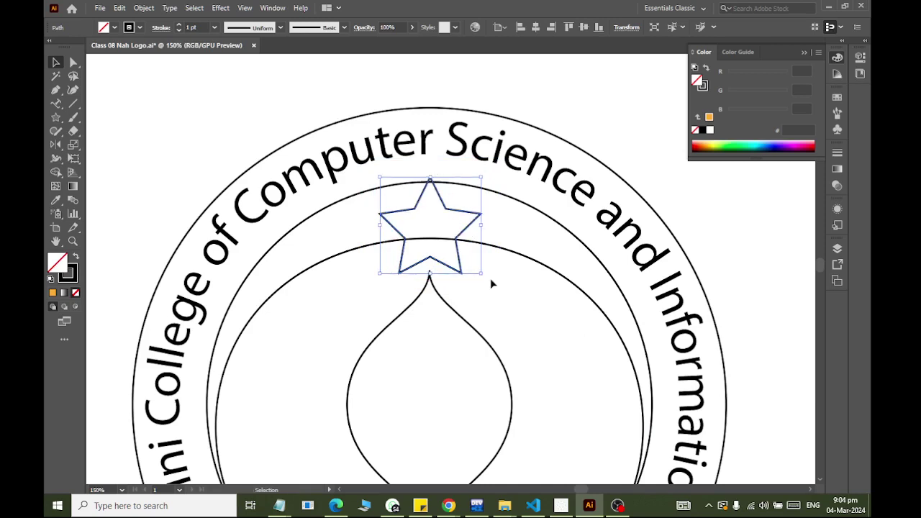
{"action": "key", "text": "Down"}
{"action": "key", "text": "Down"}
{"action": "key", "text": "Down"}
{"action": "key", "text": "Down"}
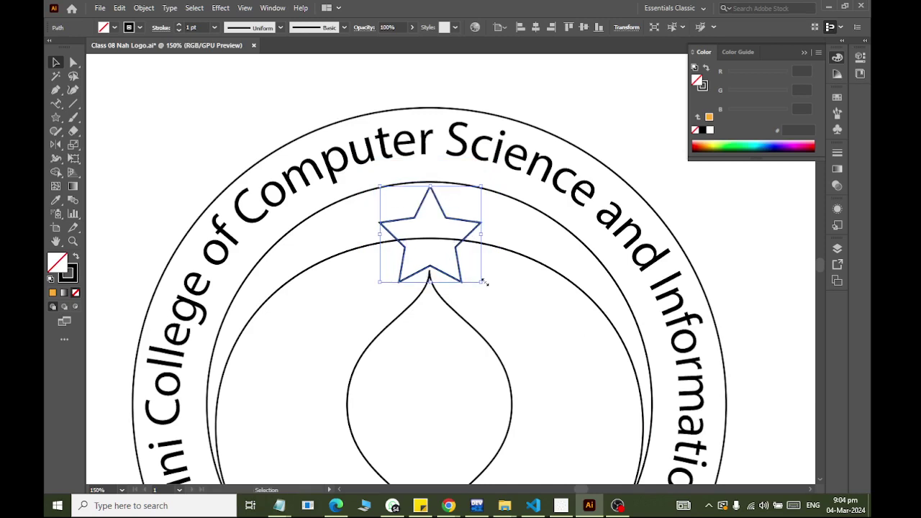
{"action": "key", "text": "Down"}
{"action": "key", "text": "Down"}
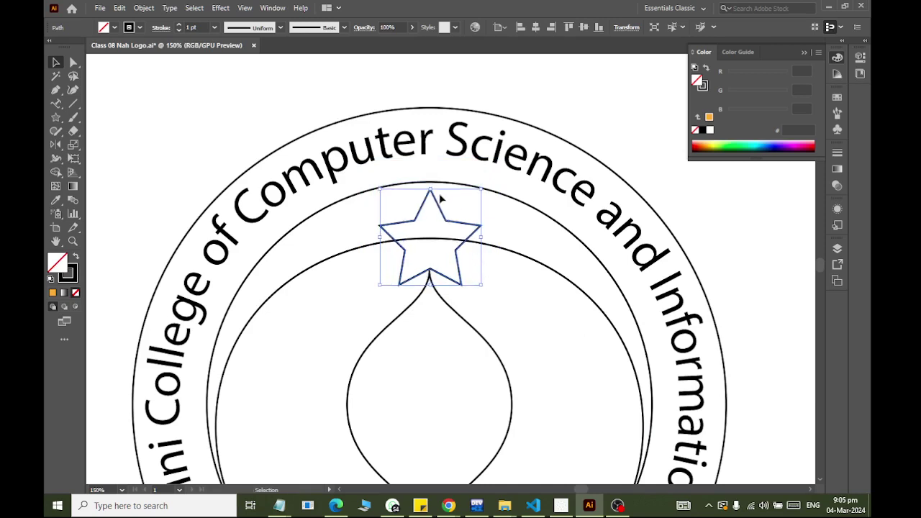
Enlarge the star slightly, nudge it up one step, and zoom out to compare
{"action": "left_click_drag", "start_coordinate": [378, 186], "coordinate": [373, 181]}
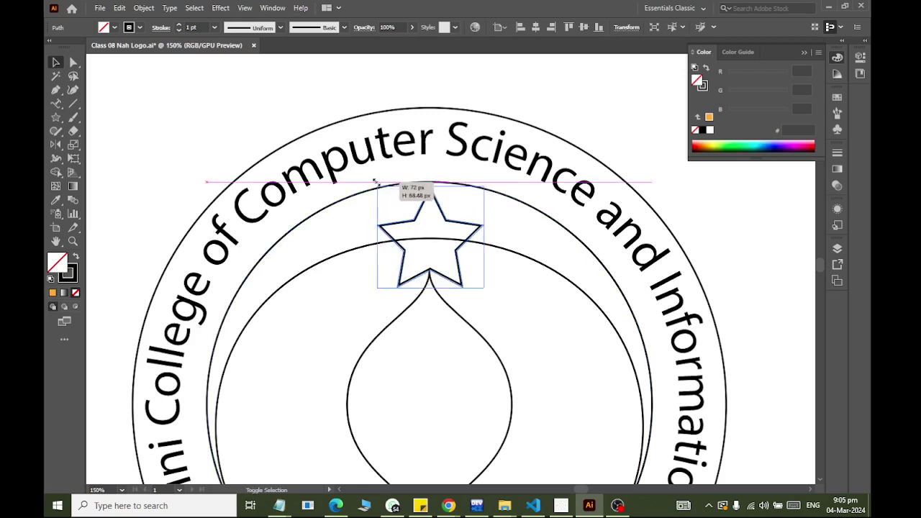
{"action": "key", "text": "Up"}
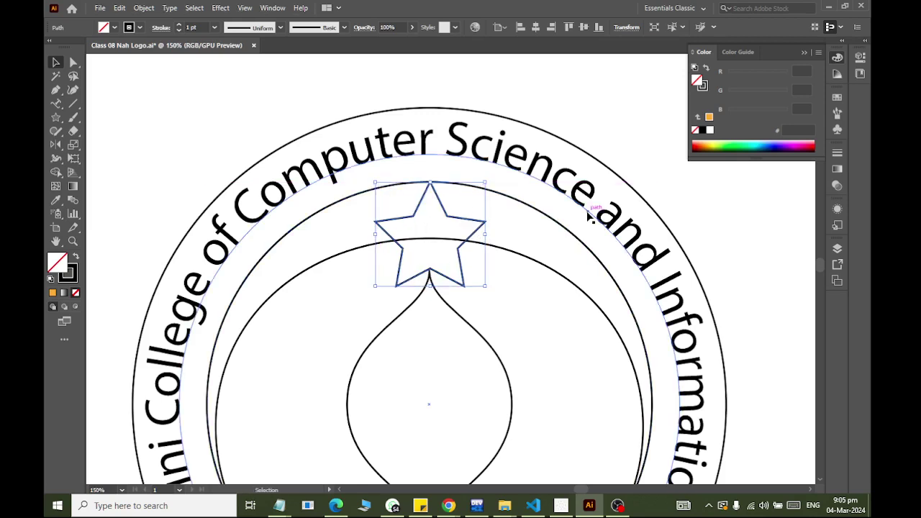
{"action": "scroll", "coordinate": [611, 204], "scroll_direction": "down", "scroll_amount": 1, "text": "alt"}
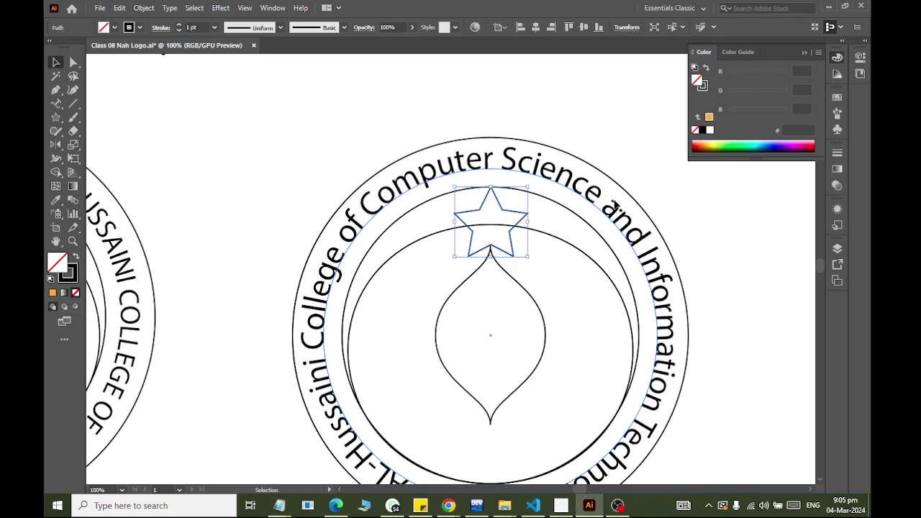
{"action": "left_click", "coordinate": [738, 213]}
{"action": "scroll", "coordinate": [695, 261], "scroll_direction": "down", "scroll_amount": 2}
{"action": "scroll", "coordinate": [651, 255], "scroll_direction": "down", "scroll_amount": 1}
{"action": "scroll", "coordinate": [651, 255], "scroll_direction": "down", "scroll_amount": 2, "text": "alt"}
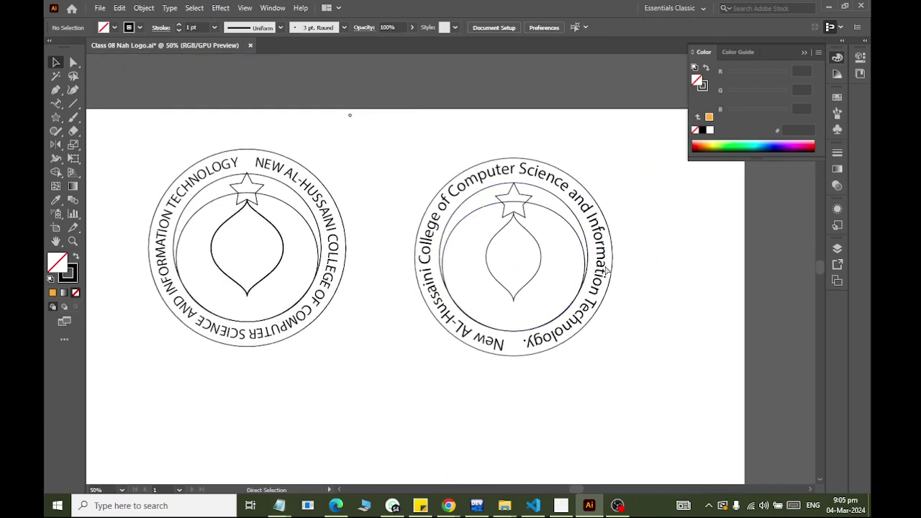